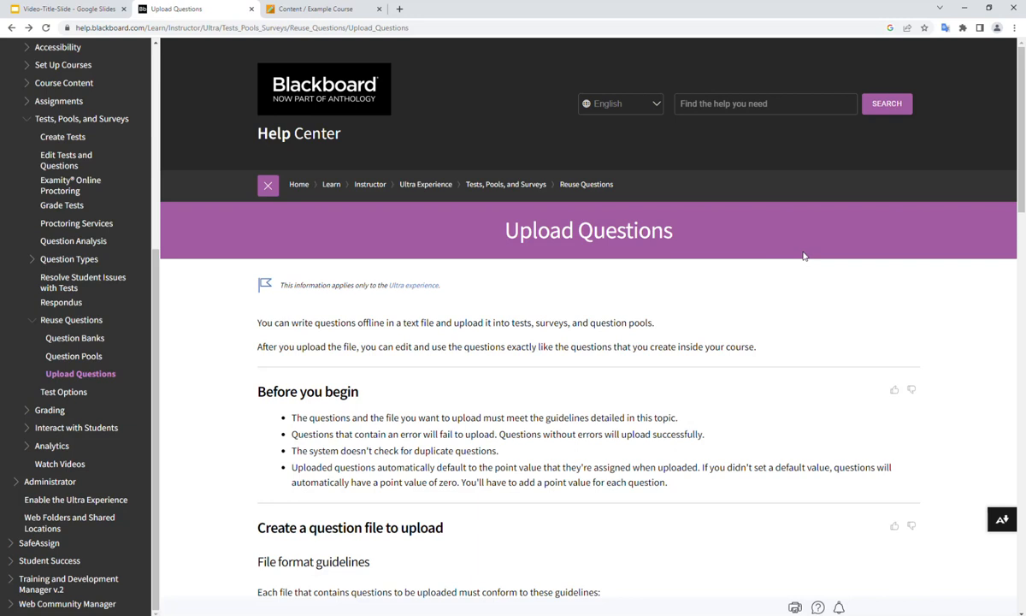
Read the file format and question format guidelines on the Blackboard Upload Questions help page
{"action": "scroll", "coordinate": [804, 256], "scroll_direction": "down", "scroll_amount": 5}
{"action": "scroll", "coordinate": [804, 256], "scroll_direction": "down", "scroll_amount": 2}
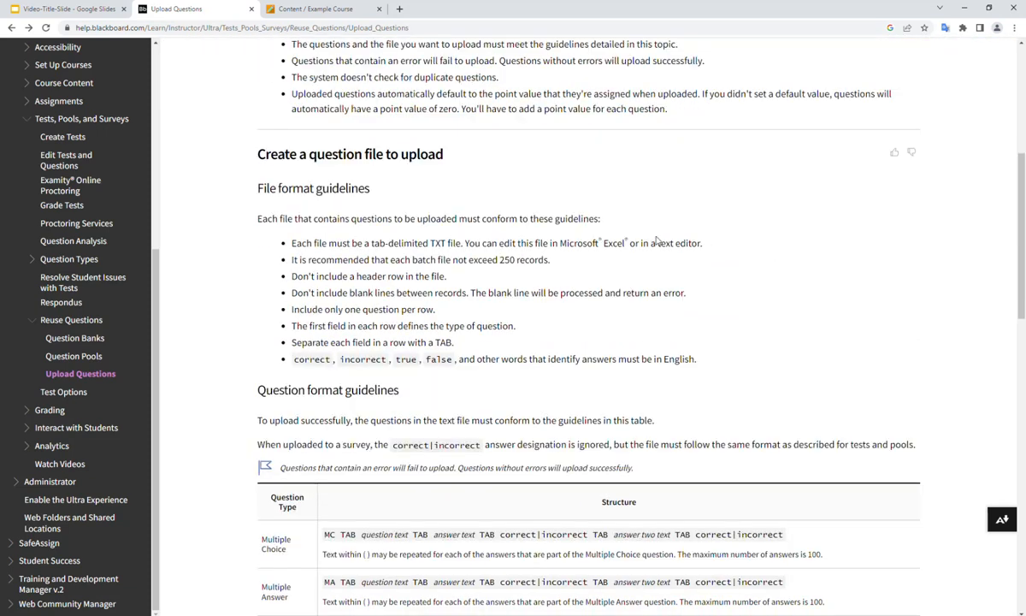
{"action": "scroll", "coordinate": [804, 241], "scroll_direction": "down", "scroll_amount": 4}
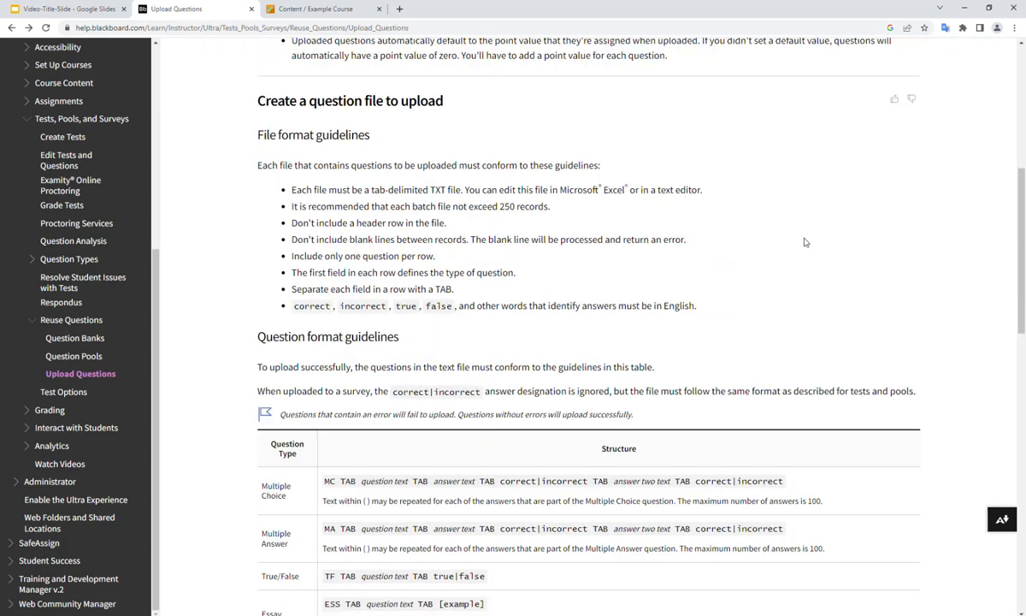
{"action": "scroll", "coordinate": [804, 241], "scroll_direction": "down", "scroll_amount": 2}
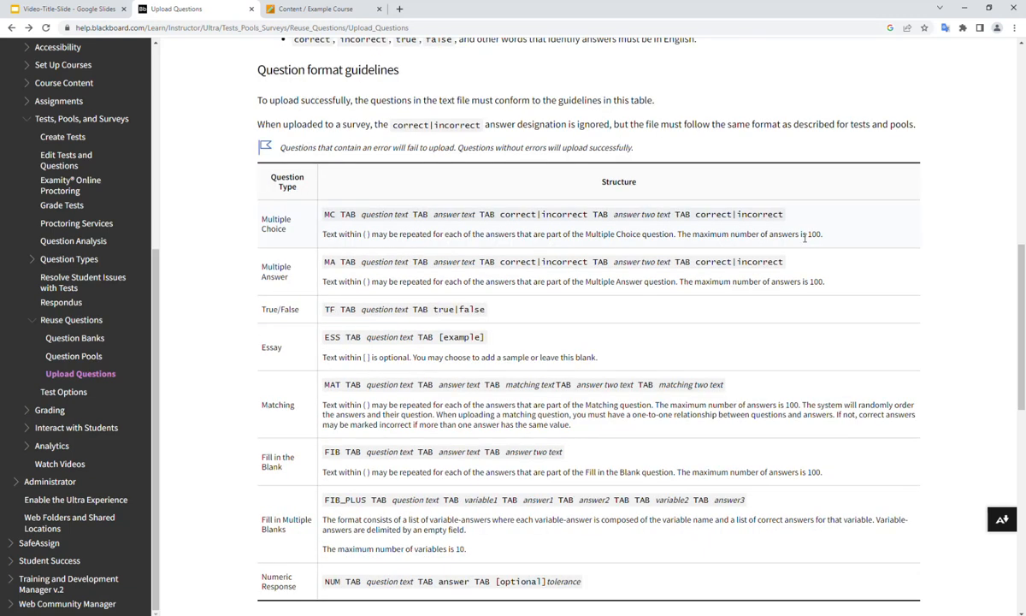
{"action": "scroll", "coordinate": [765, 245], "scroll_direction": "down", "scroll_amount": 1}
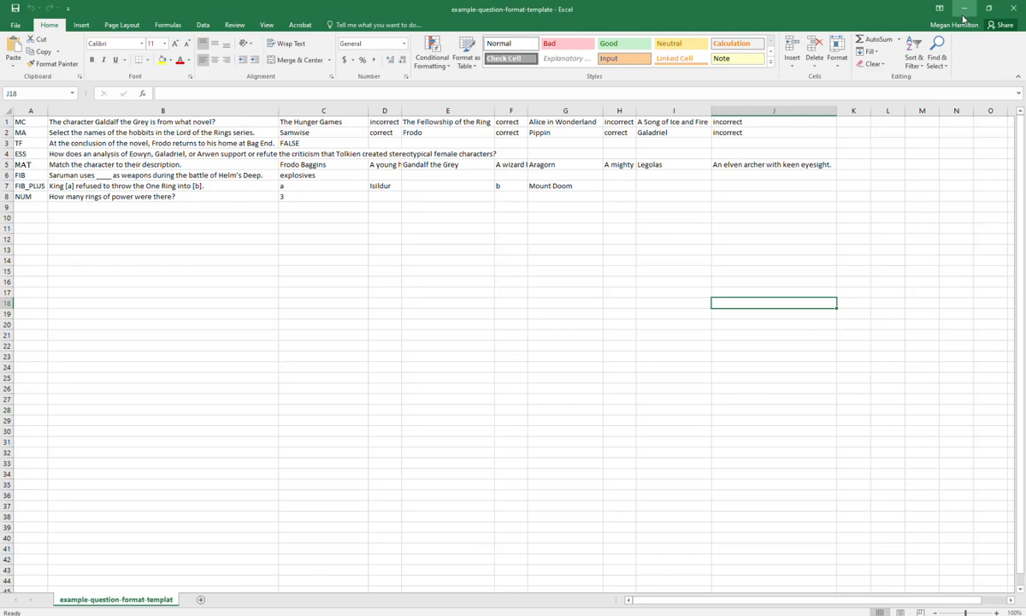
Switch to the example-question-format-template workbook in Excel and examine the multiple choice row's type code, question, answers and correct/incorrect markers
{"action": "left_click", "coordinate": [374, 419]}
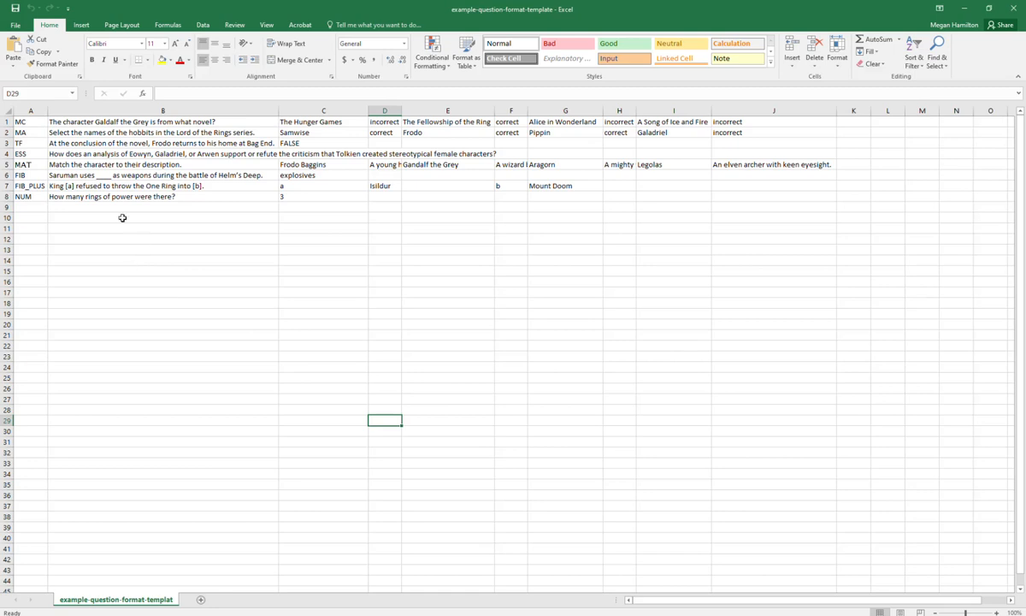
{"action": "left_click", "coordinate": [35, 122]}
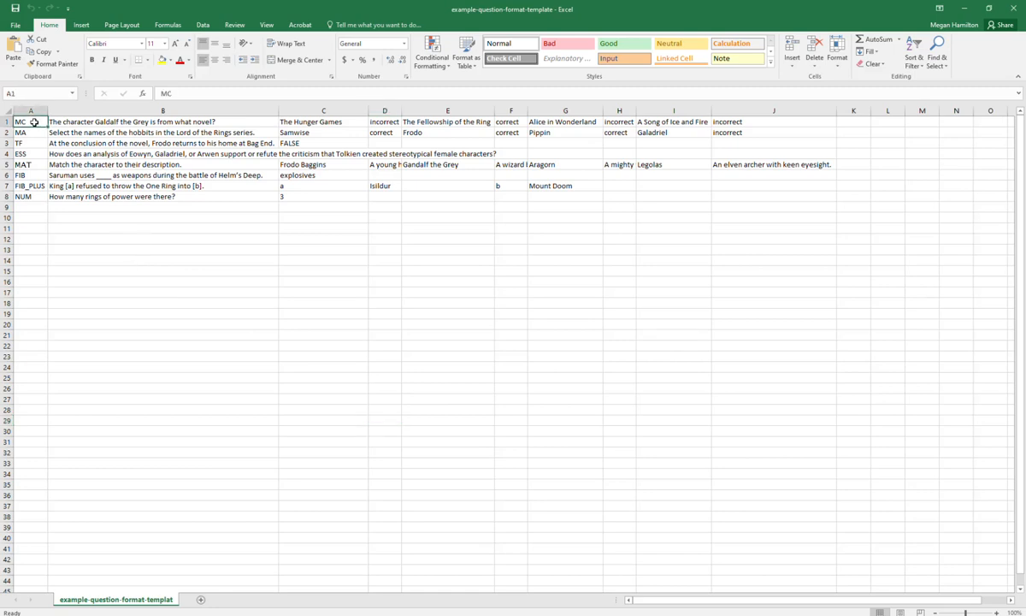
{"action": "left_click", "coordinate": [88, 122]}
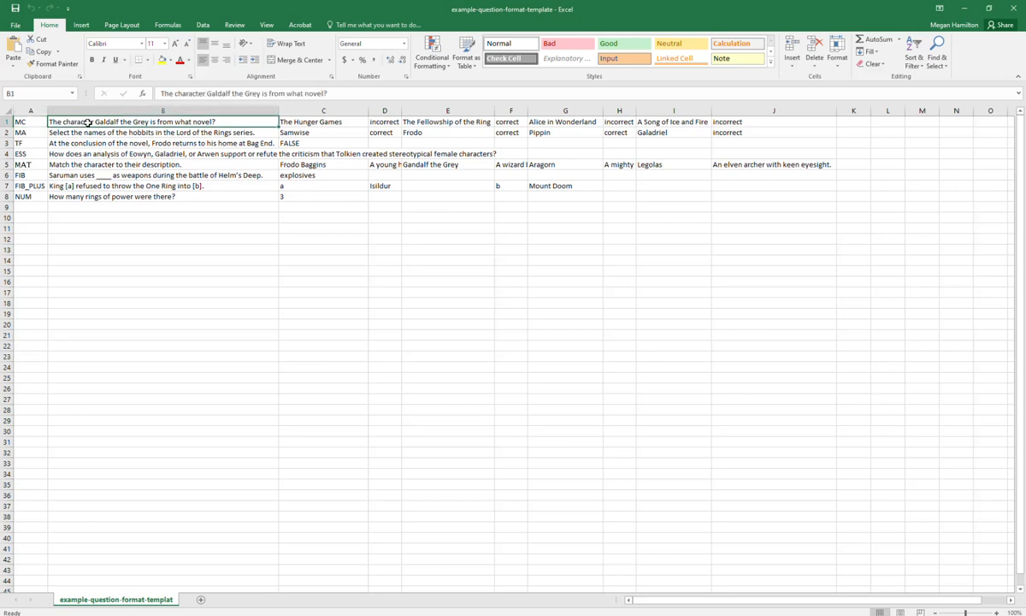
{"action": "left_click", "coordinate": [330, 121]}
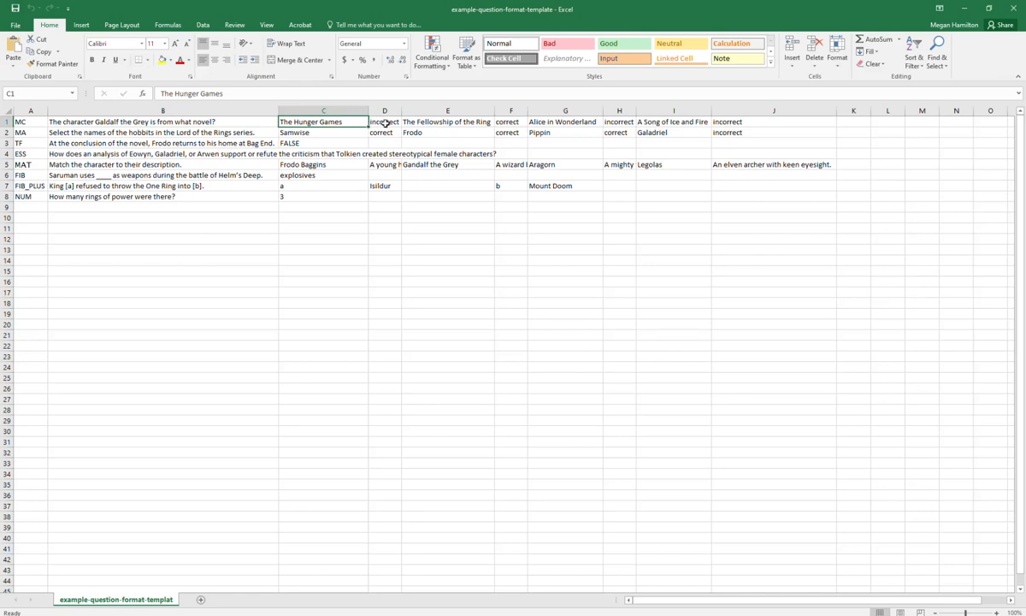
{"action": "left_click", "coordinate": [385, 123]}
{"action": "left_click", "coordinate": [409, 122]}
{"action": "left_click", "coordinate": [508, 122]}
{"action": "left_click", "coordinate": [549, 123]}
{"action": "left_click", "coordinate": [606, 122]}
{"action": "left_click", "coordinate": [672, 121]}
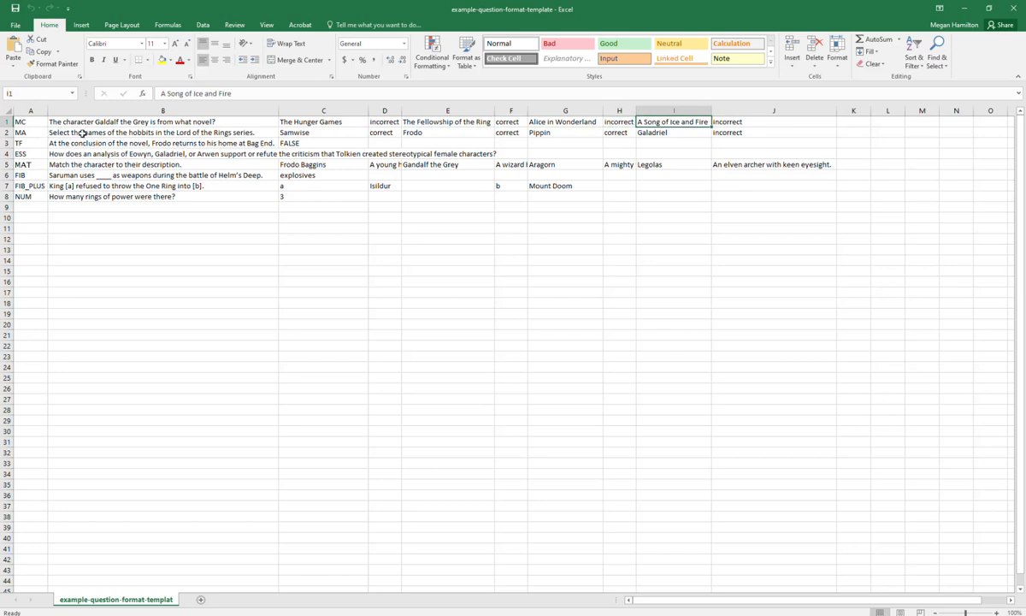
Examine the multiple answer row's type code and the markers that follow its answers
{"action": "left_click", "coordinate": [27, 134]}
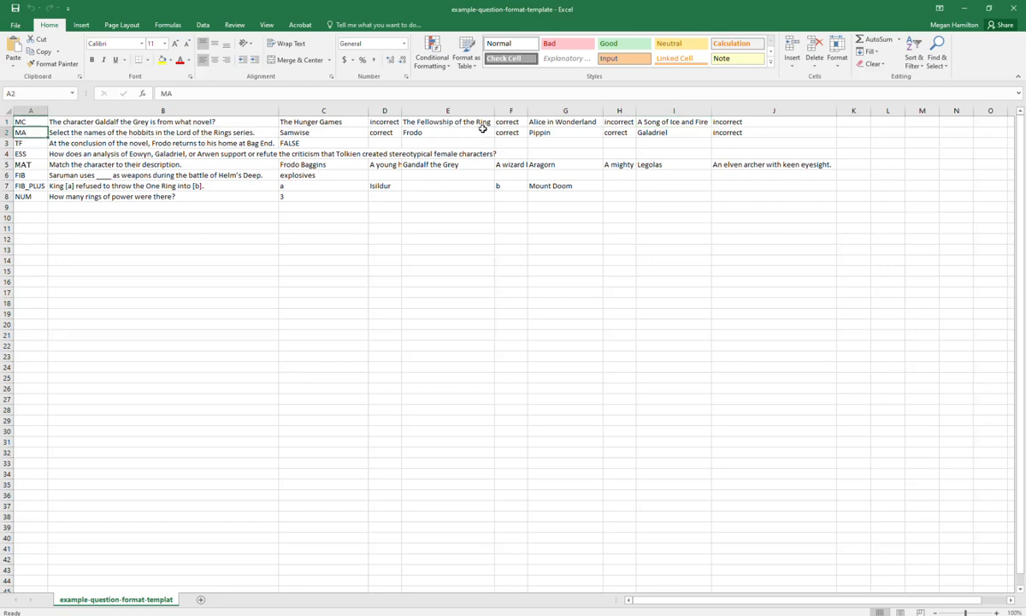
{"action": "left_click", "coordinate": [382, 133]}
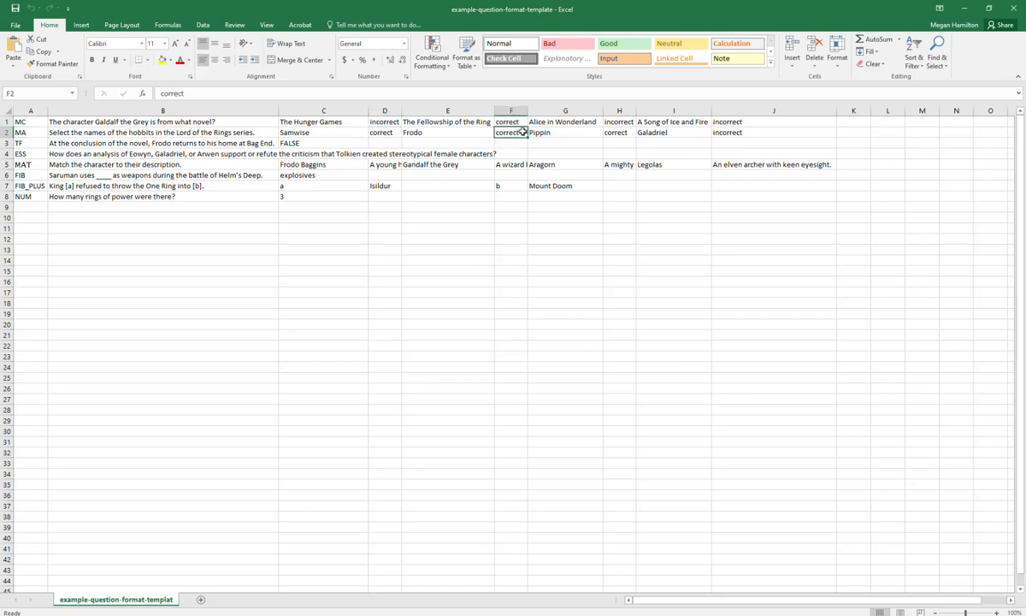
{"action": "left_click", "coordinate": [625, 132]}
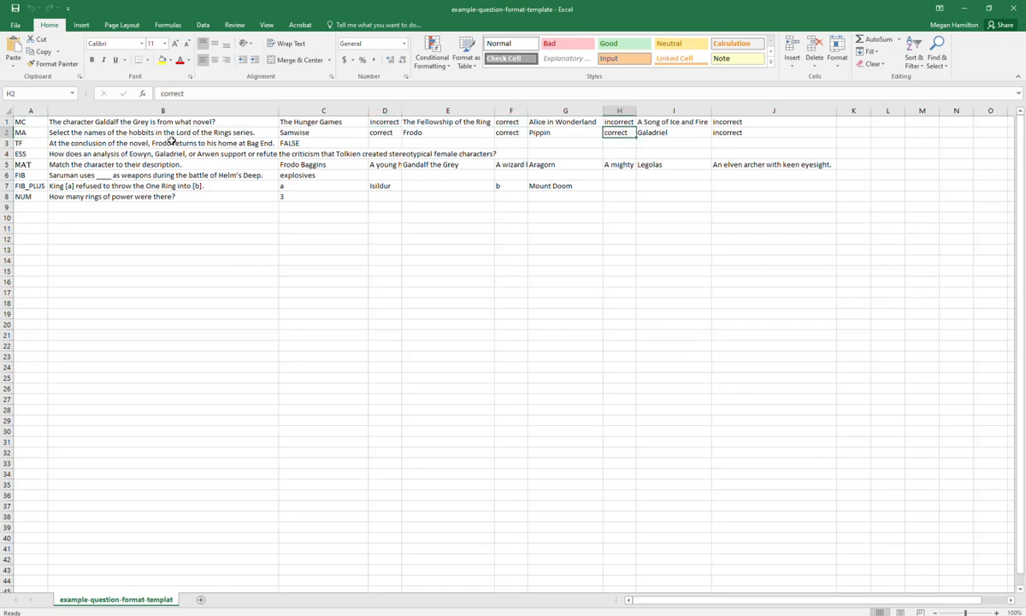
Examine the true/false row's code, question and answer, and the essay row's code and question
{"action": "left_click", "coordinate": [30, 144]}
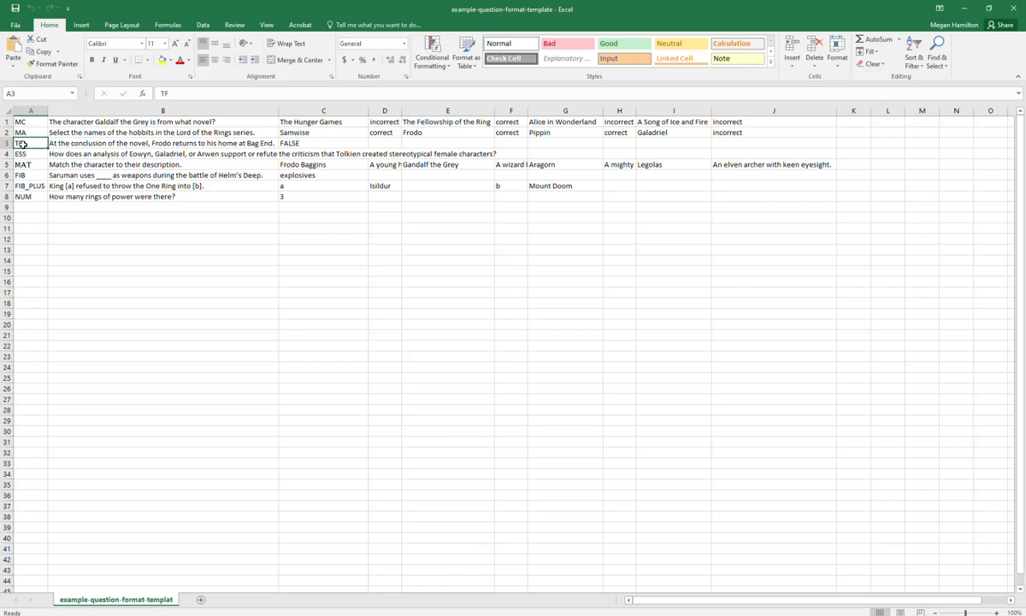
{"action": "left_click", "coordinate": [76, 144]}
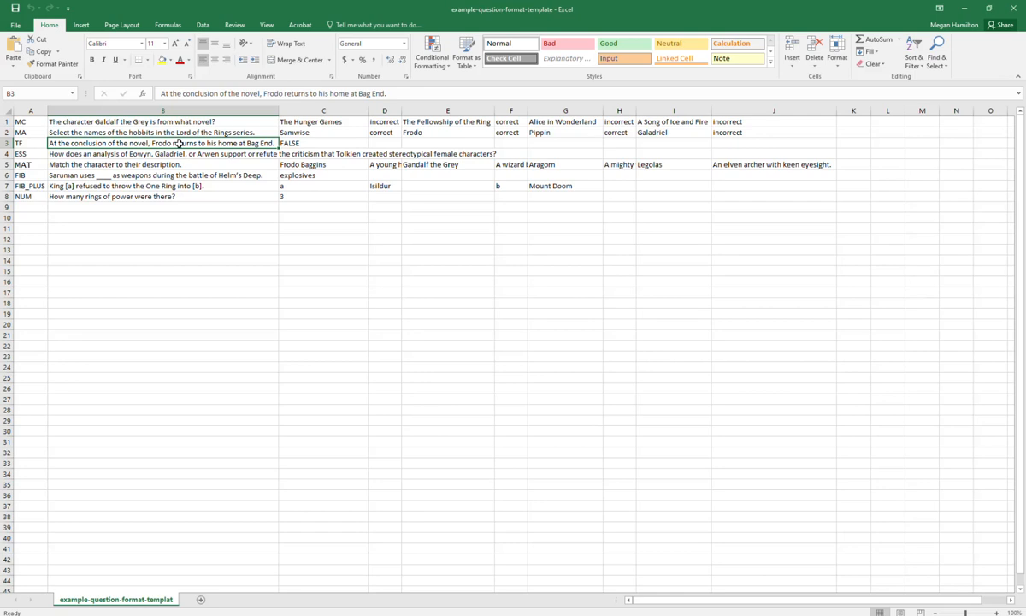
{"action": "left_click", "coordinate": [321, 142]}
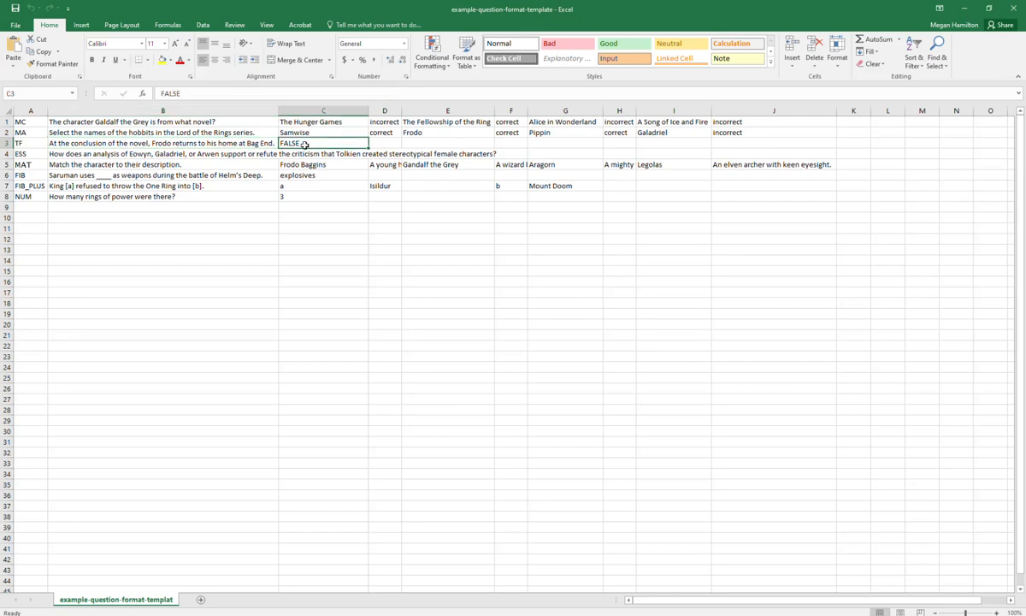
{"action": "left_click", "coordinate": [33, 153]}
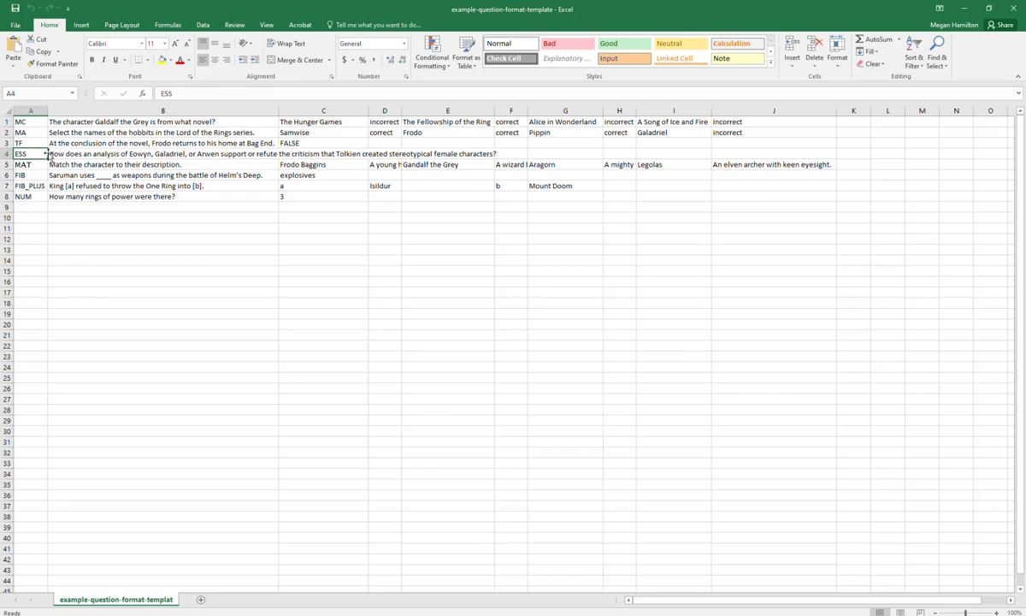
{"action": "left_click", "coordinate": [106, 154]}
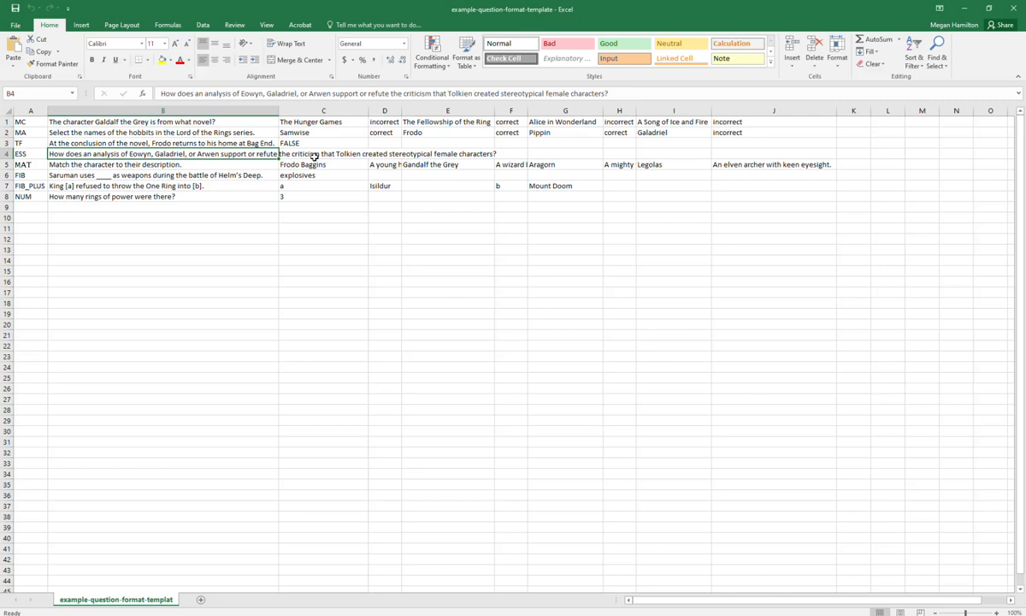
Examine the matching row's type code, question text and the pairs of characters and descriptions
{"action": "left_click", "coordinate": [37, 165]}
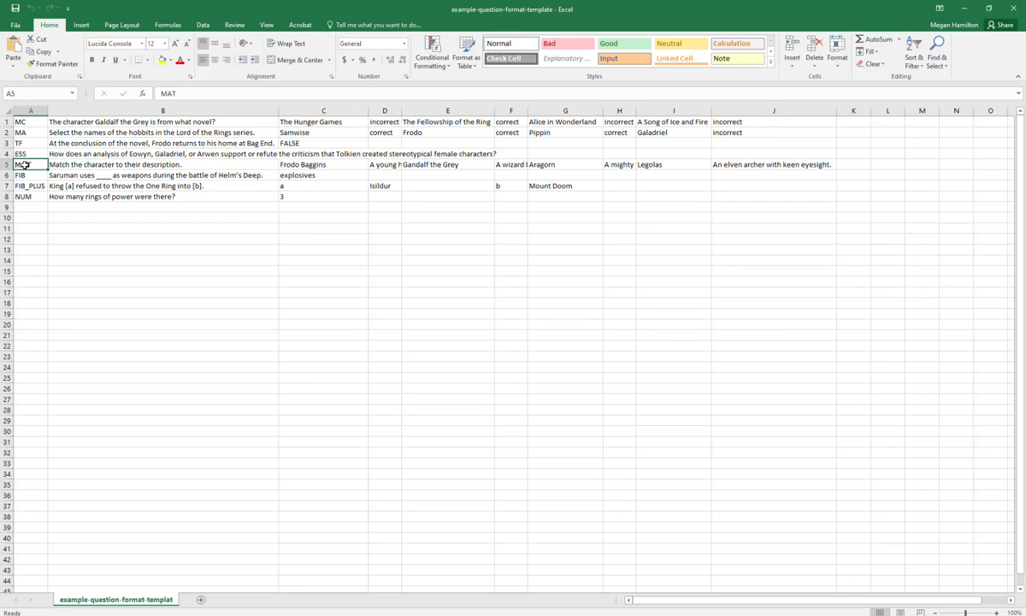
{"action": "left_click", "coordinate": [97, 165]}
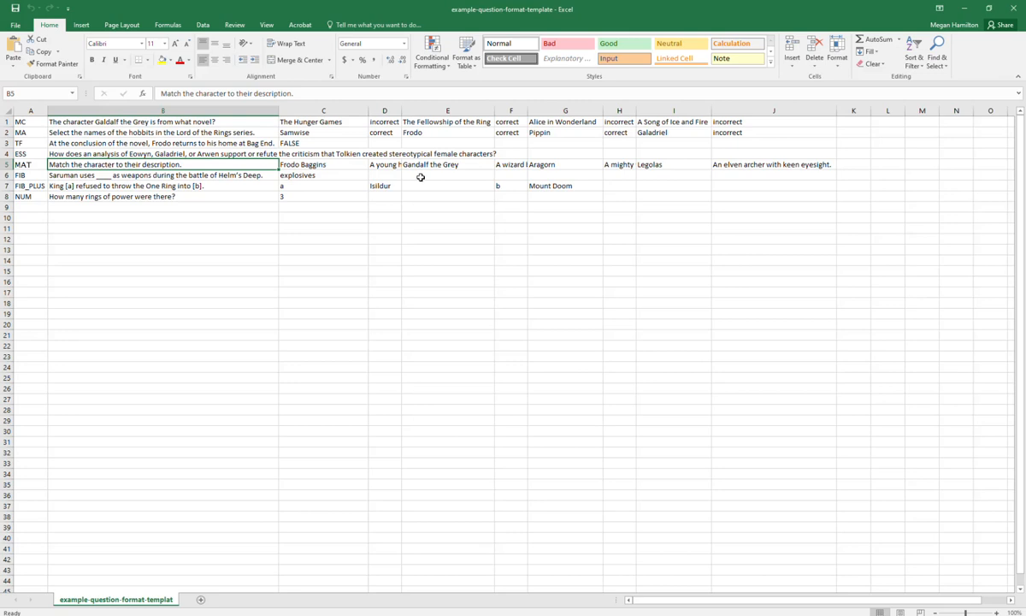
{"action": "left_click", "coordinate": [335, 165]}
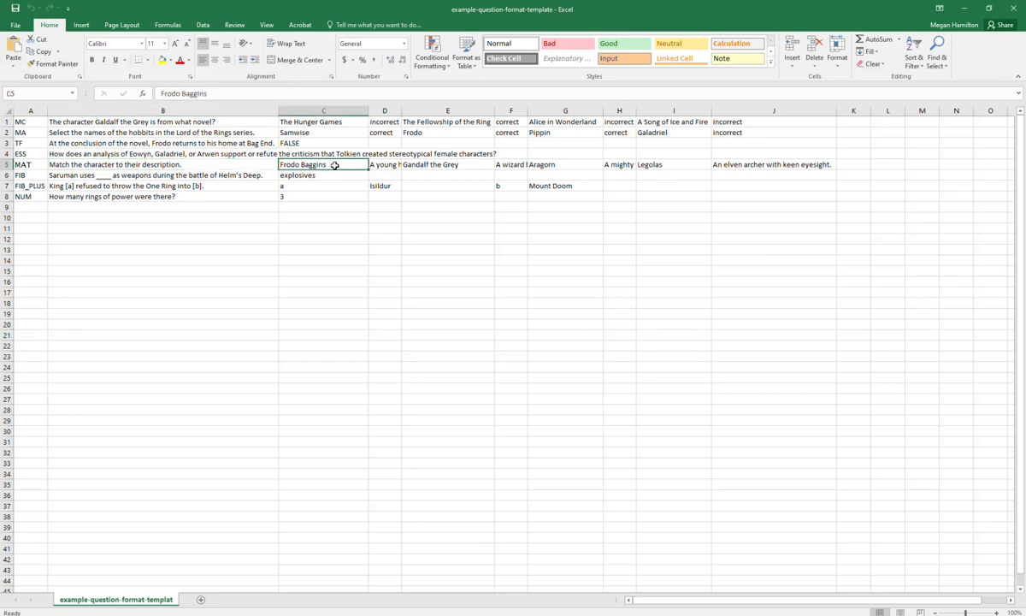
{"action": "left_click", "coordinate": [382, 165]}
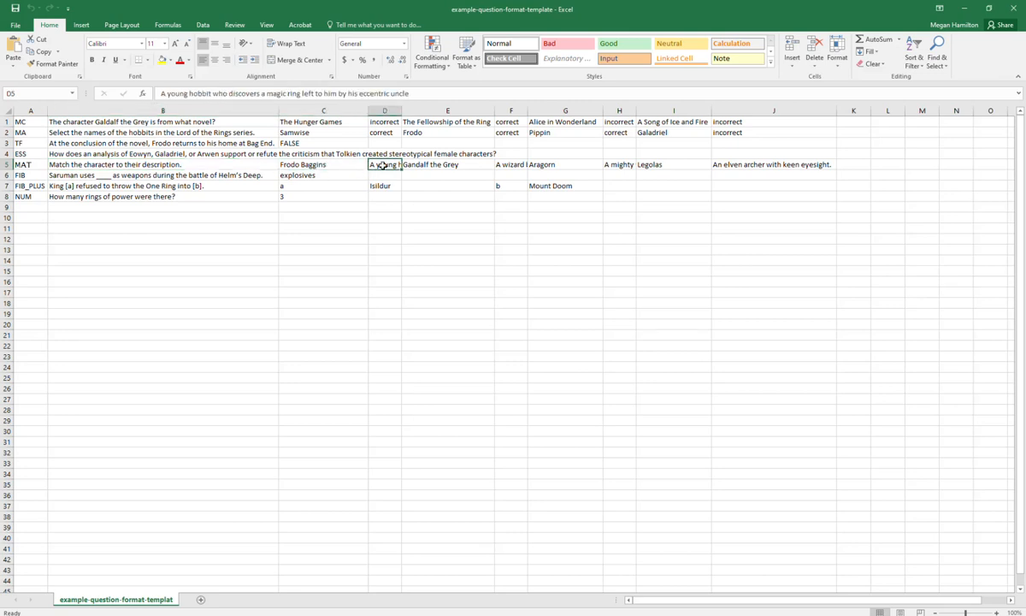
{"action": "left_click", "coordinate": [406, 164]}
{"action": "left_click", "coordinate": [554, 164]}
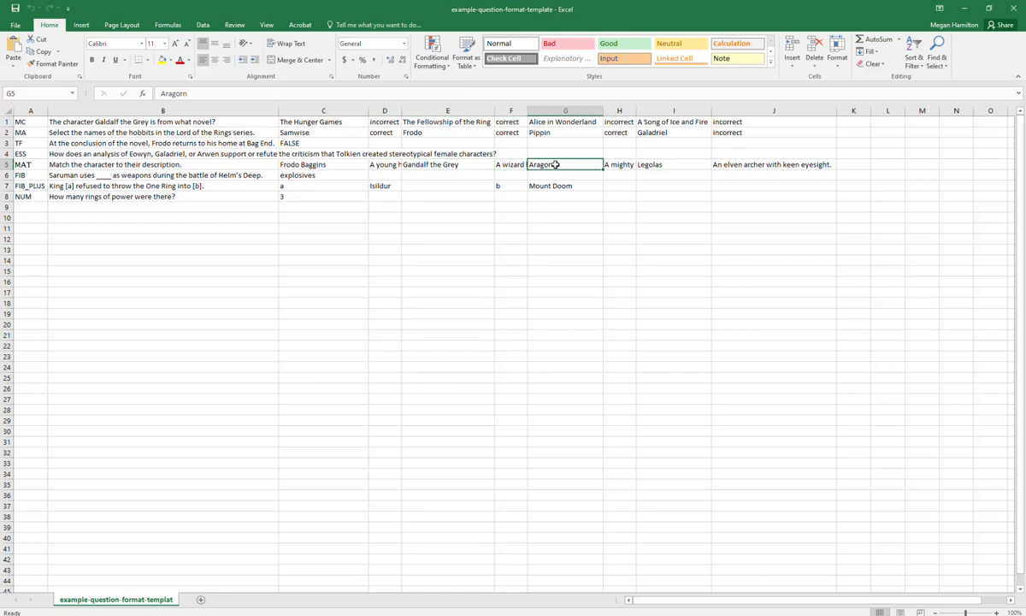
{"action": "left_click", "coordinate": [671, 164]}
{"action": "left_click", "coordinate": [741, 164]}
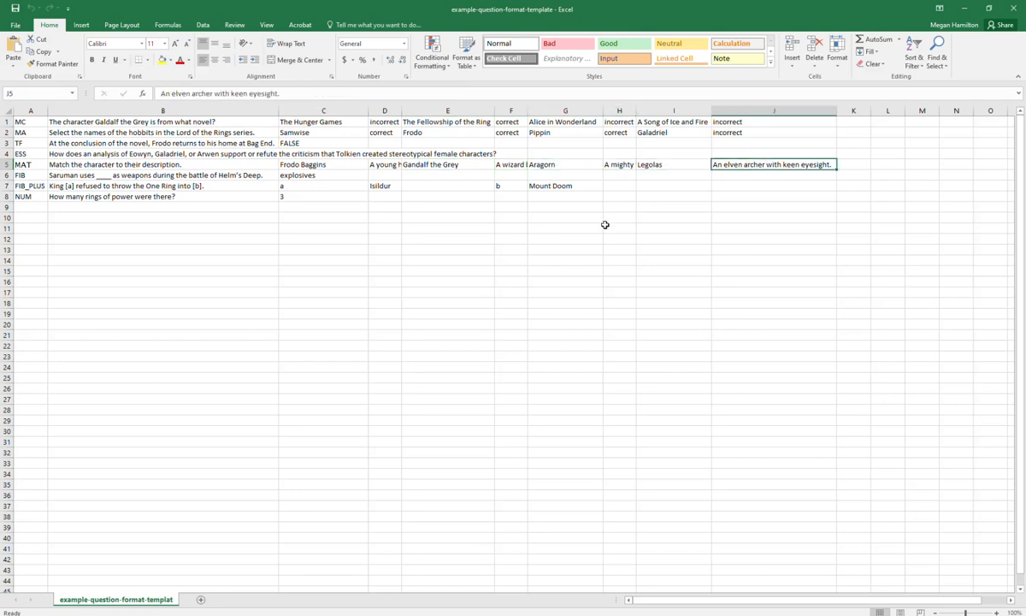
Examine the fill in the blank row and the FIB_PLUS row, including its variables, answers and empty separator cell
{"action": "left_click", "coordinate": [88, 176]}
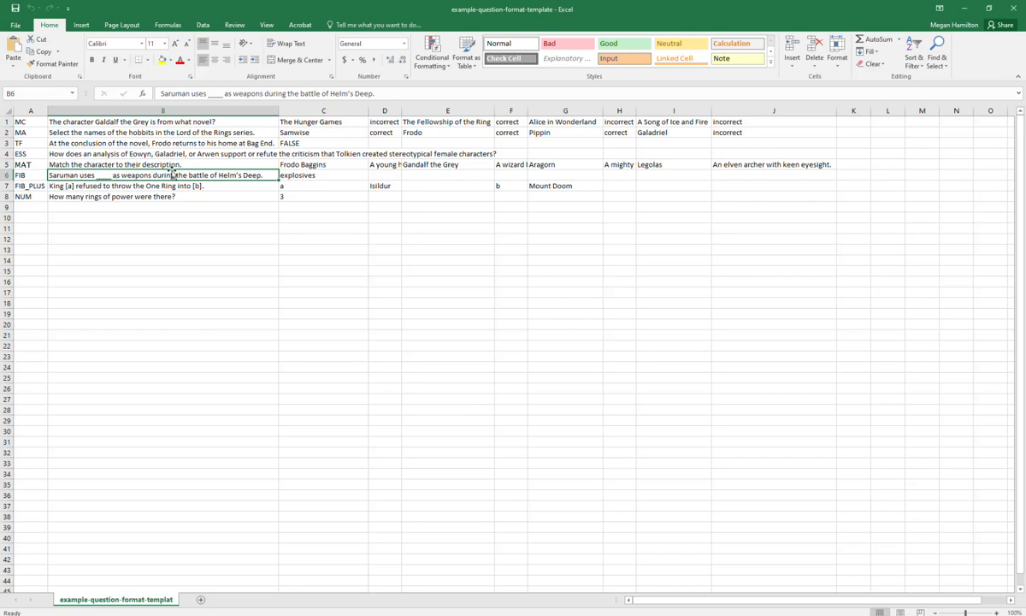
{"action": "left_click", "coordinate": [325, 175]}
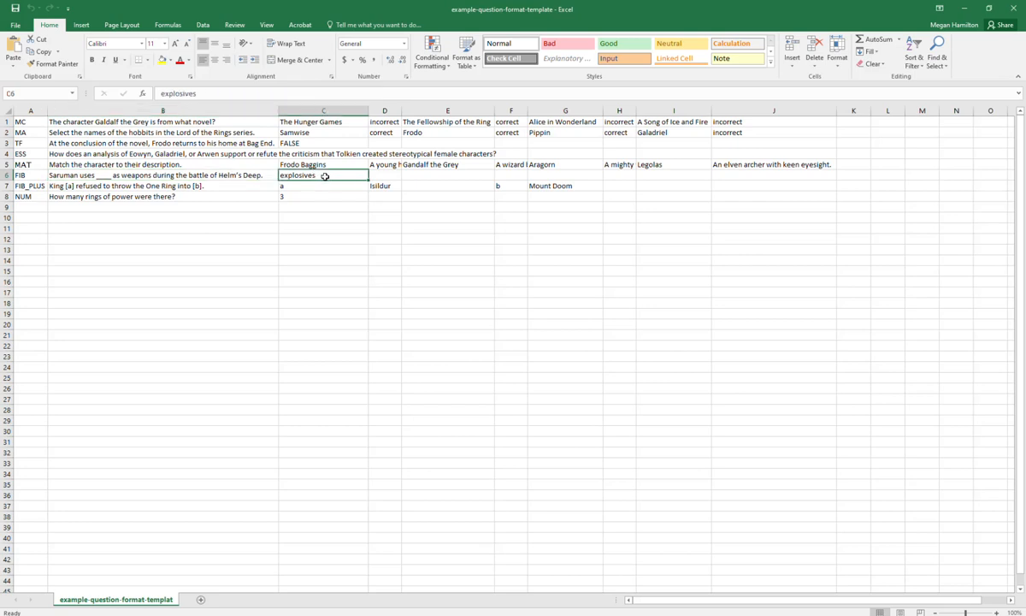
{"action": "left_click", "coordinate": [25, 188]}
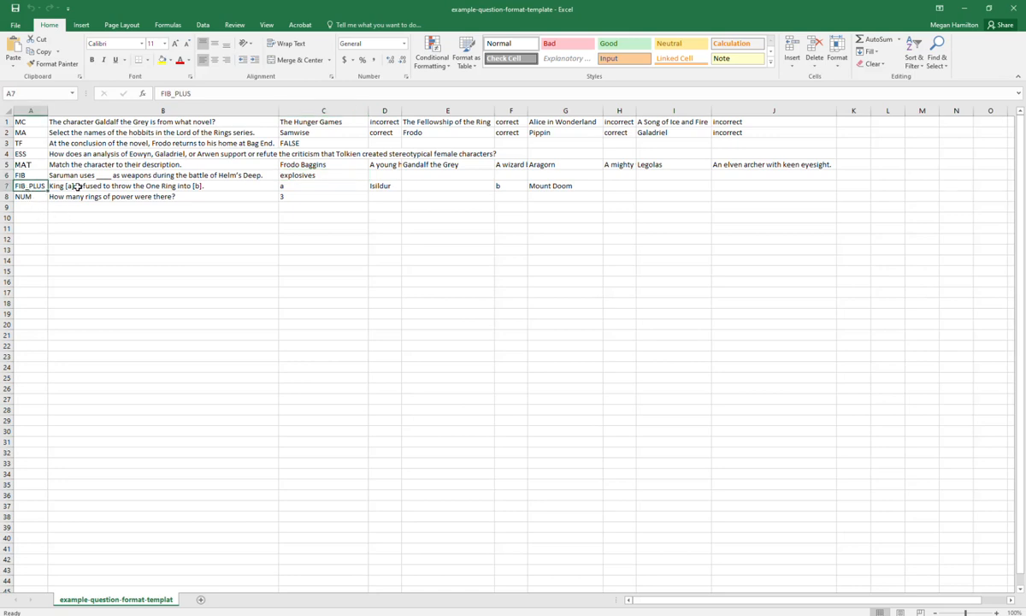
{"action": "left_click", "coordinate": [78, 187]}
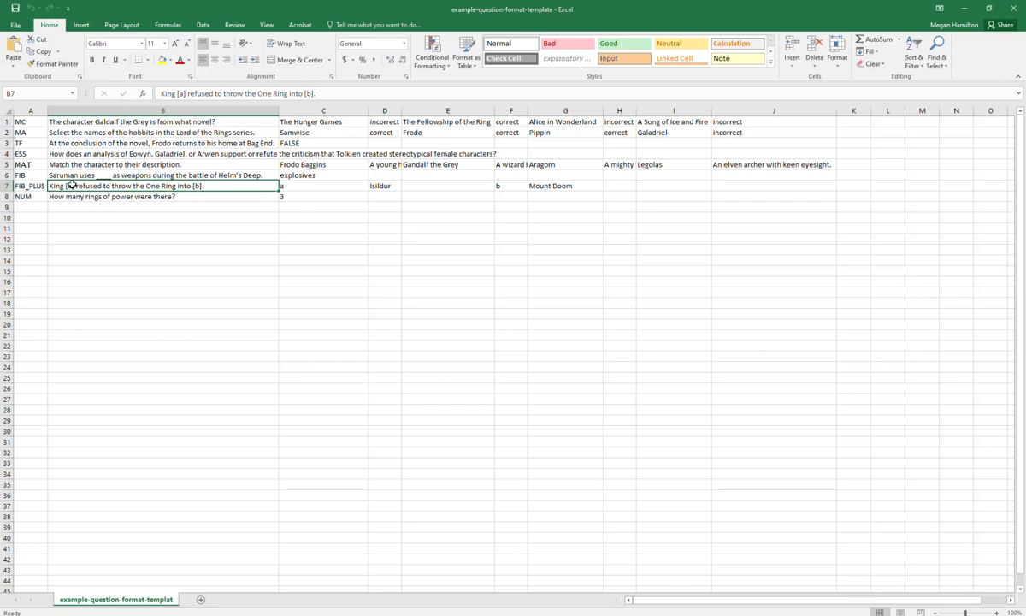
{"action": "left_click", "coordinate": [327, 186]}
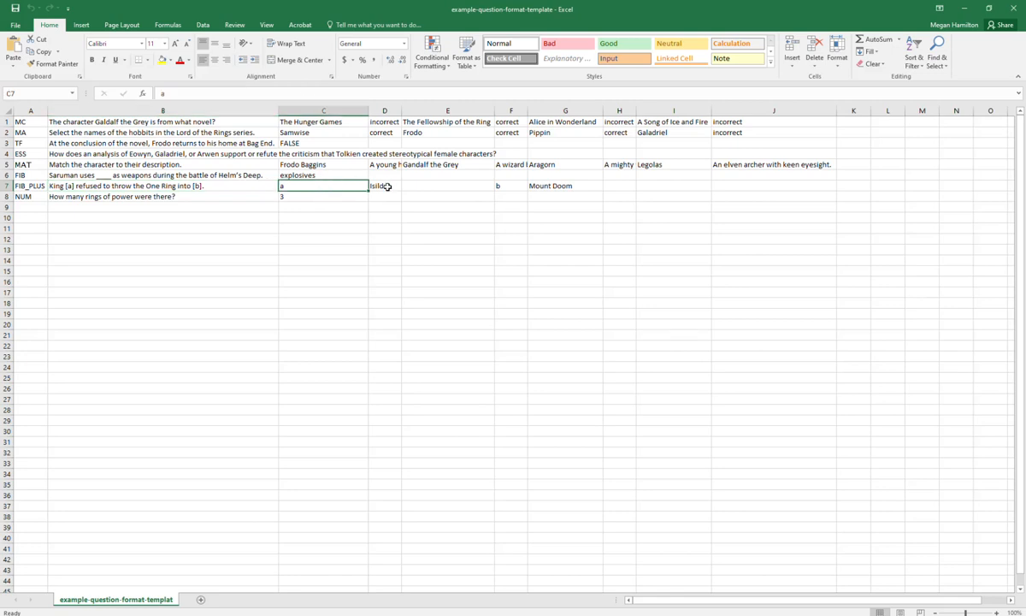
{"action": "left_click", "coordinate": [388, 186]}
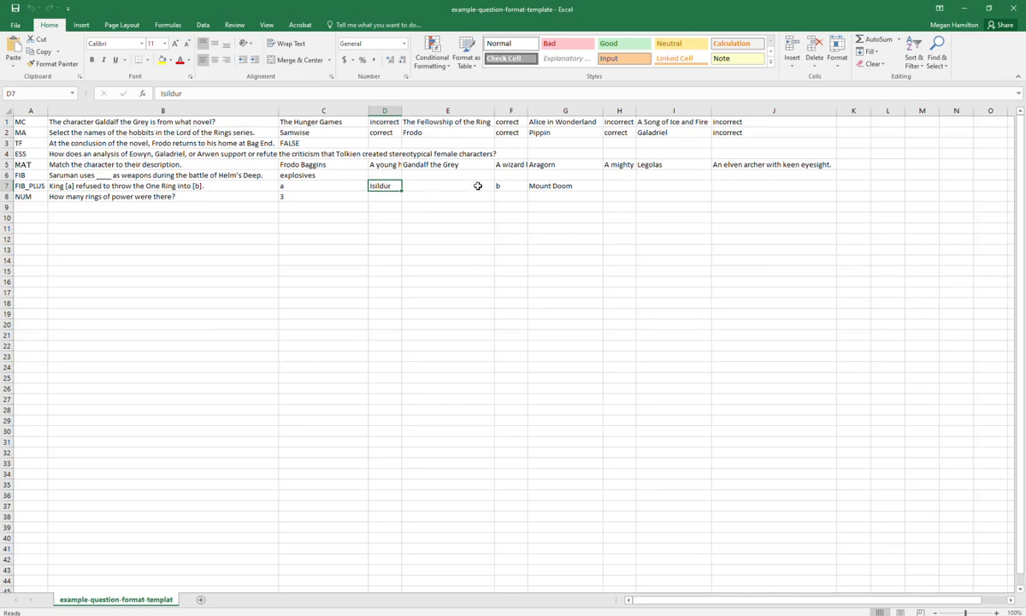
{"action": "left_click", "coordinate": [442, 188]}
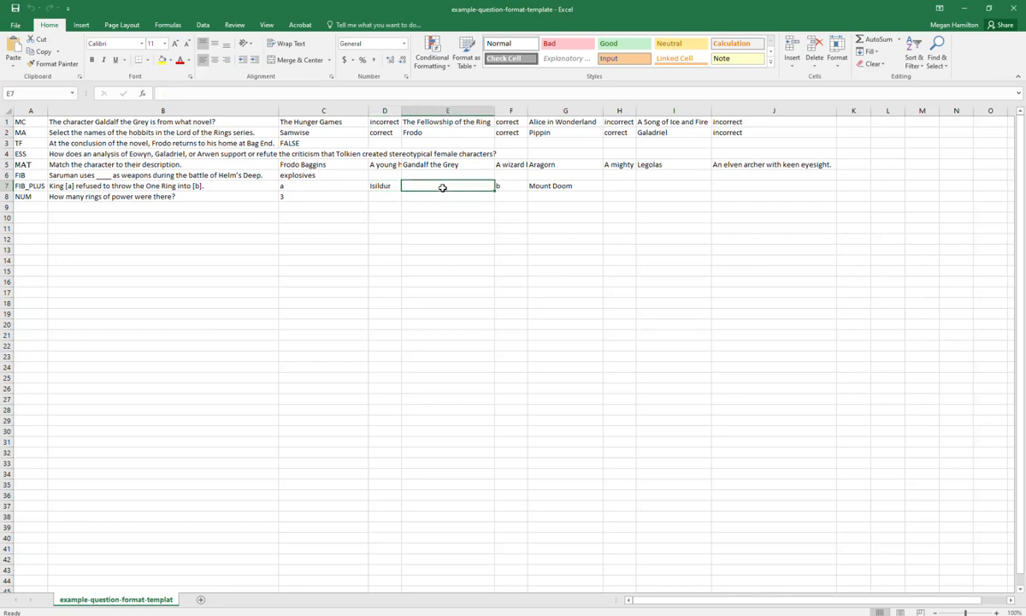
{"action": "left_click", "coordinate": [505, 186]}
{"action": "left_click", "coordinate": [557, 186]}
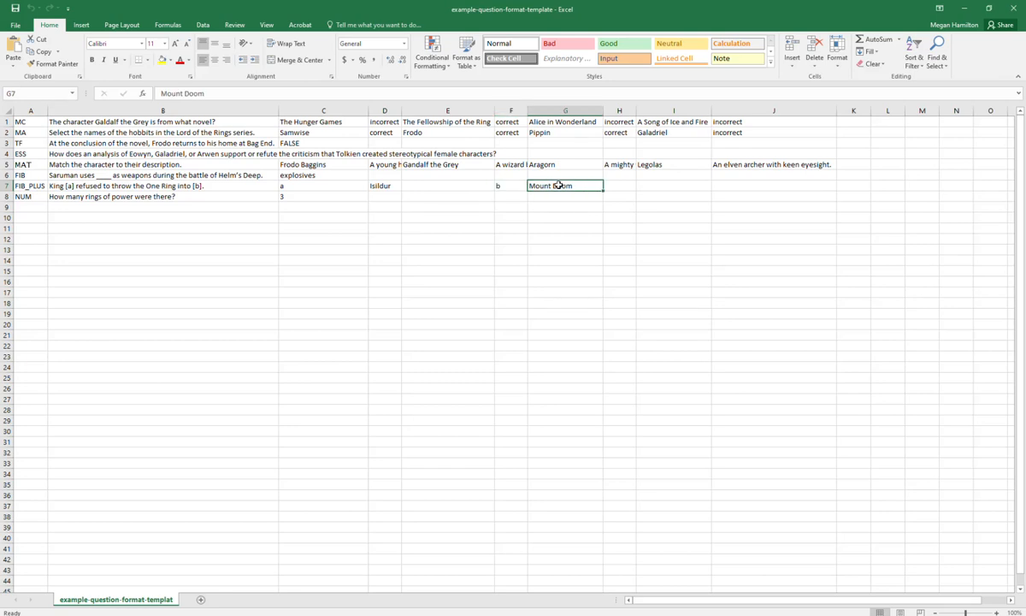
Check how variables a and b in the FIB_PLUS row correspond to the bracketed blanks and their answers
{"action": "left_click", "coordinate": [305, 188]}
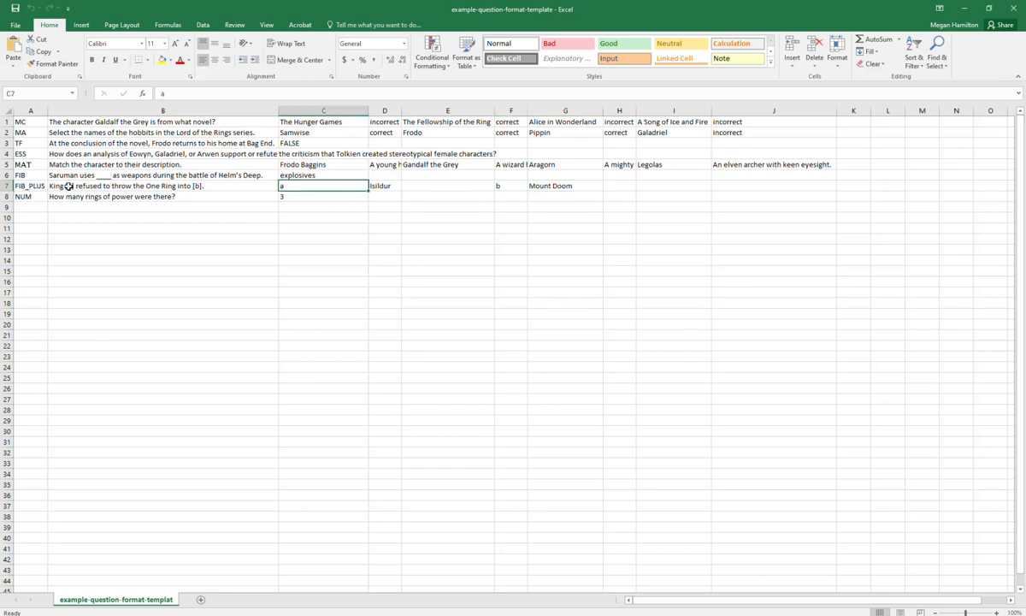
{"action": "left_click", "coordinate": [505, 185]}
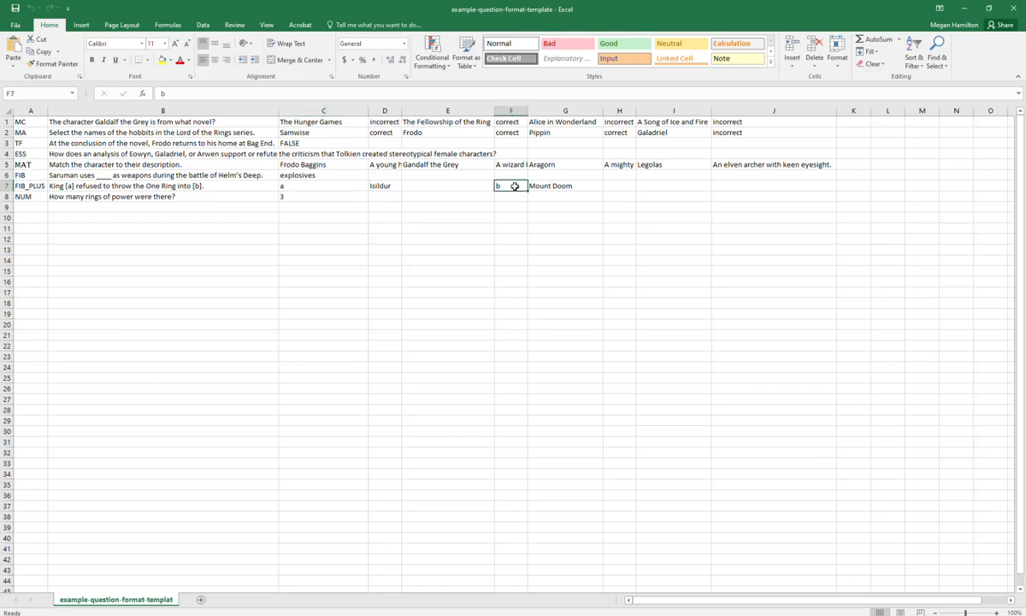
{"action": "left_click", "coordinate": [543, 187]}
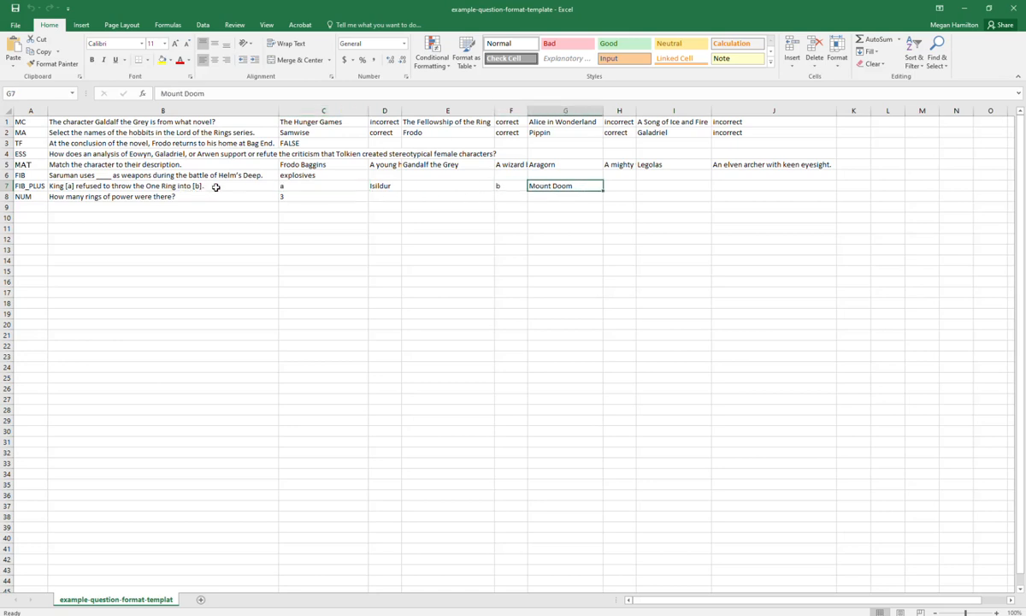
{"action": "left_click", "coordinate": [263, 258]}
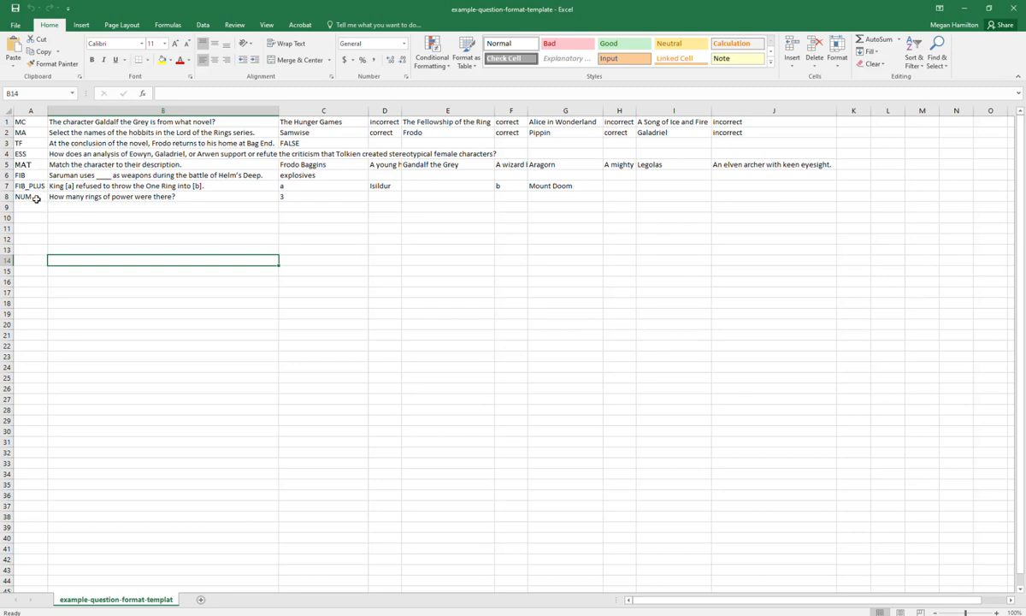
Examine the numeric question row's type code, question text and answer
{"action": "left_click", "coordinate": [98, 197]}
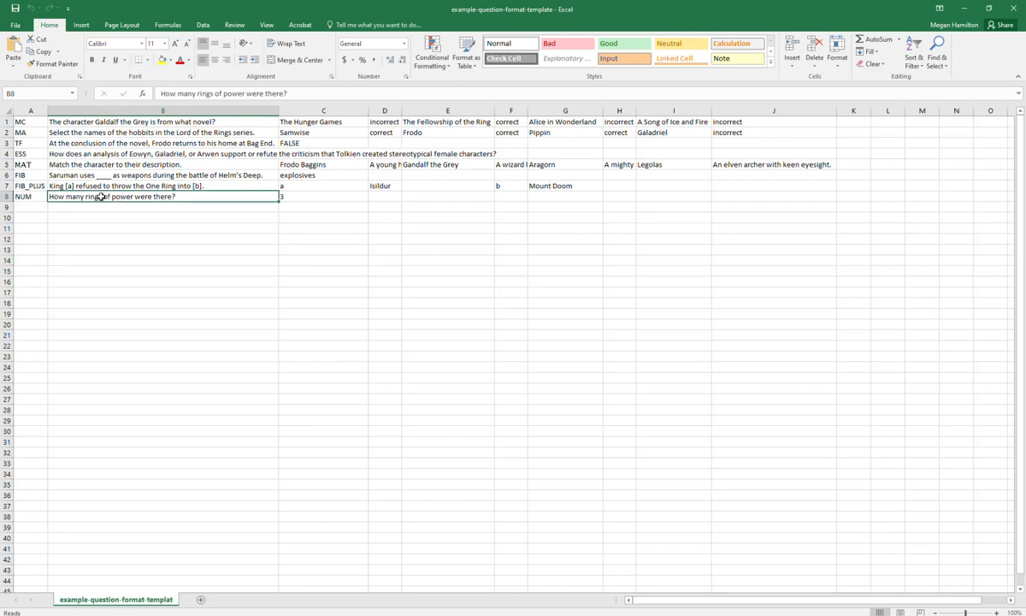
{"action": "left_click", "coordinate": [312, 196]}
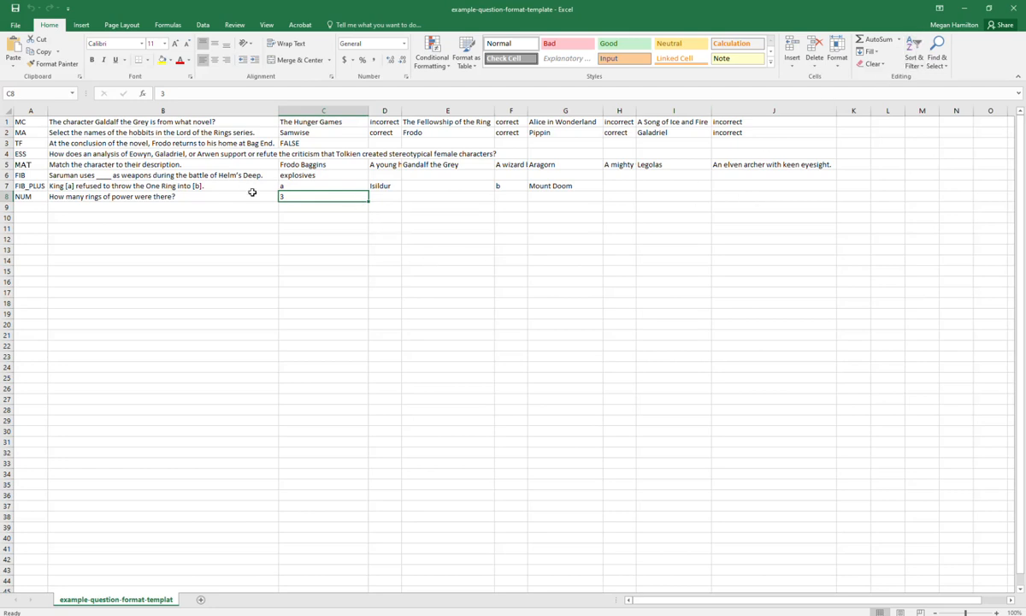
{"action": "left_click", "coordinate": [390, 248]}
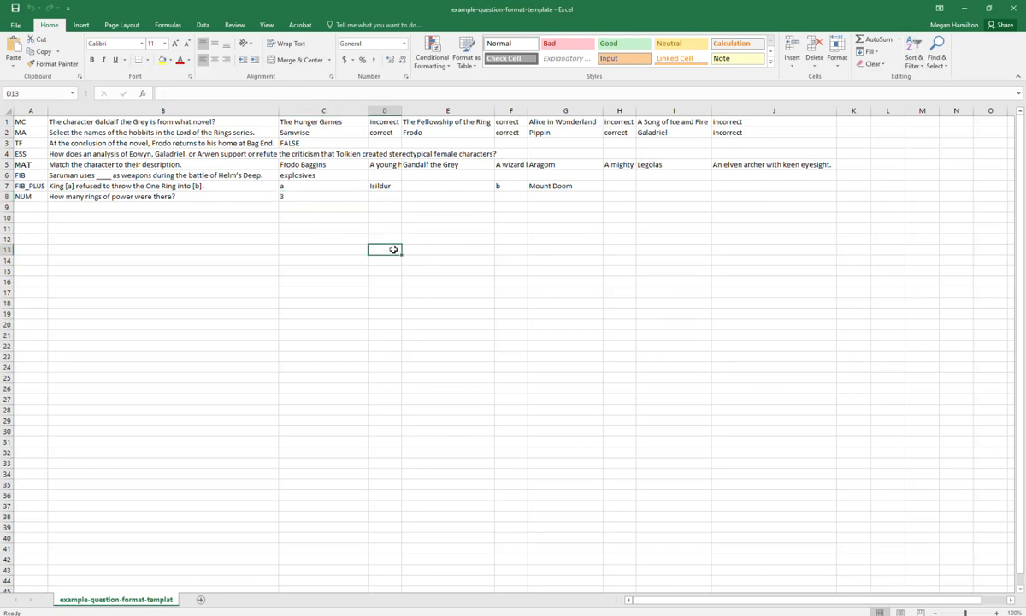
Save the workbook to the Desktop as Text (Tab delimited), keeping the name example-question-format-template, and close it without saving again
{"action": "left_click", "coordinate": [15, 25]}
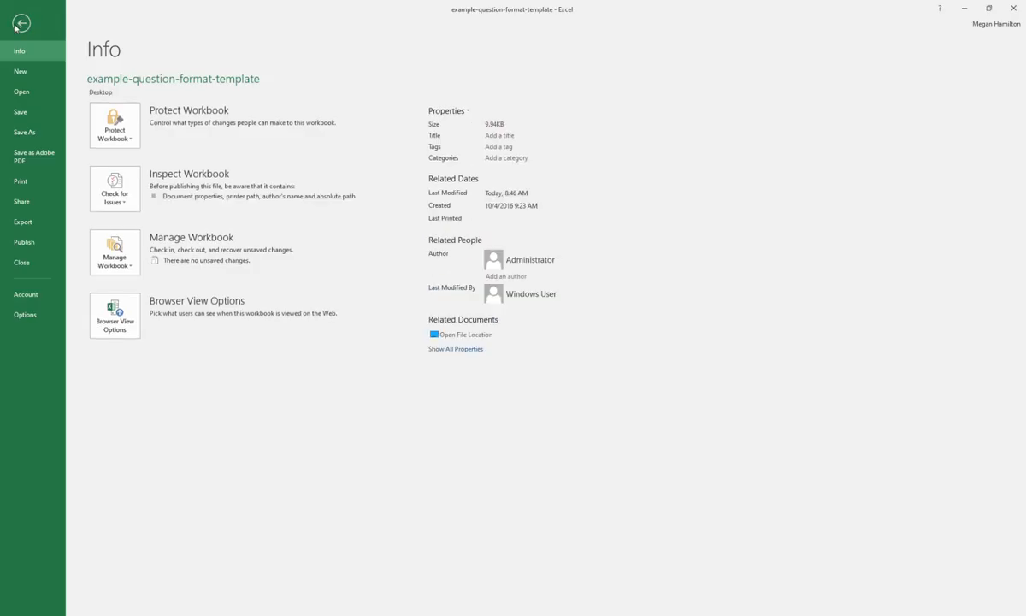
{"action": "left_click", "coordinate": [34, 132]}
{"action": "double_click", "coordinate": [128, 175]}
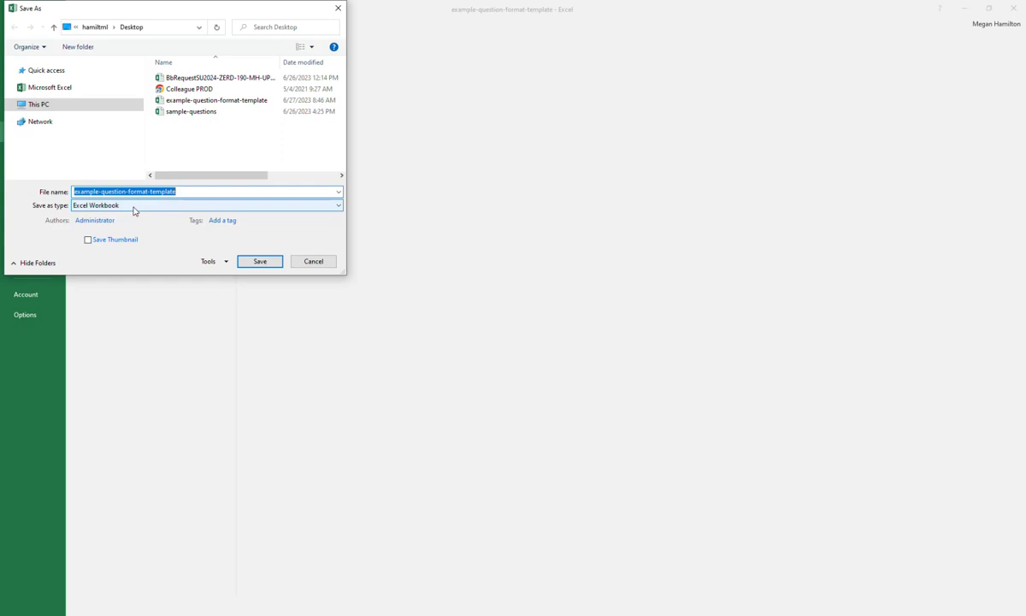
{"action": "left_click", "coordinate": [134, 206]}
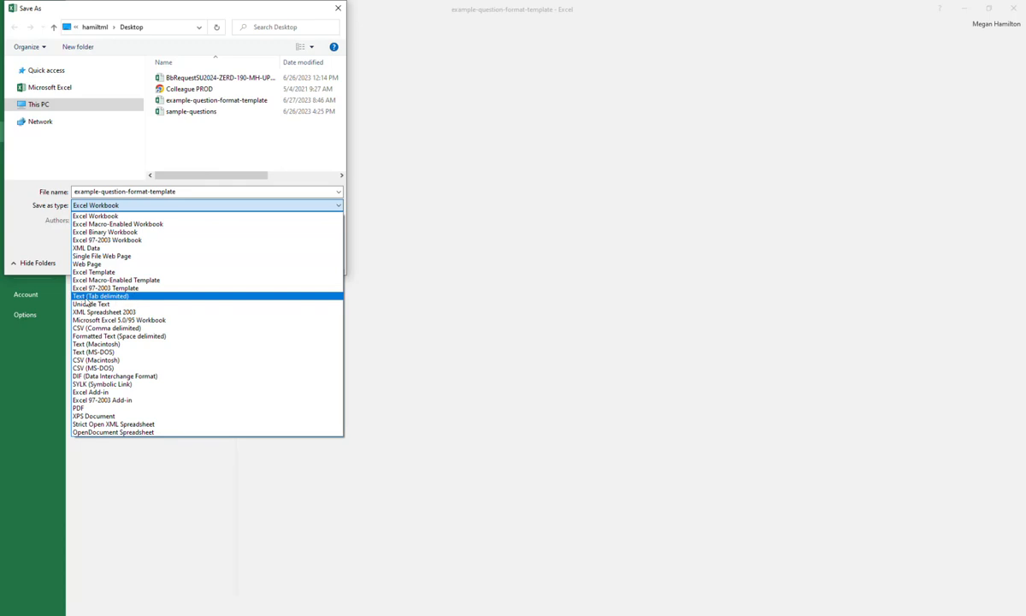
{"action": "left_click", "coordinate": [97, 296]}
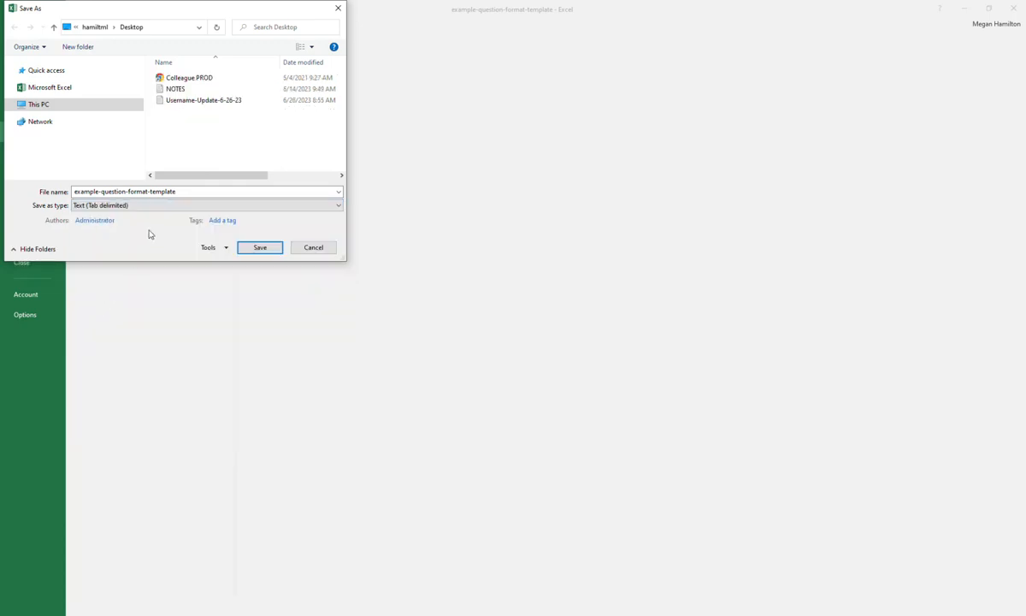
{"action": "left_click", "coordinate": [256, 250]}
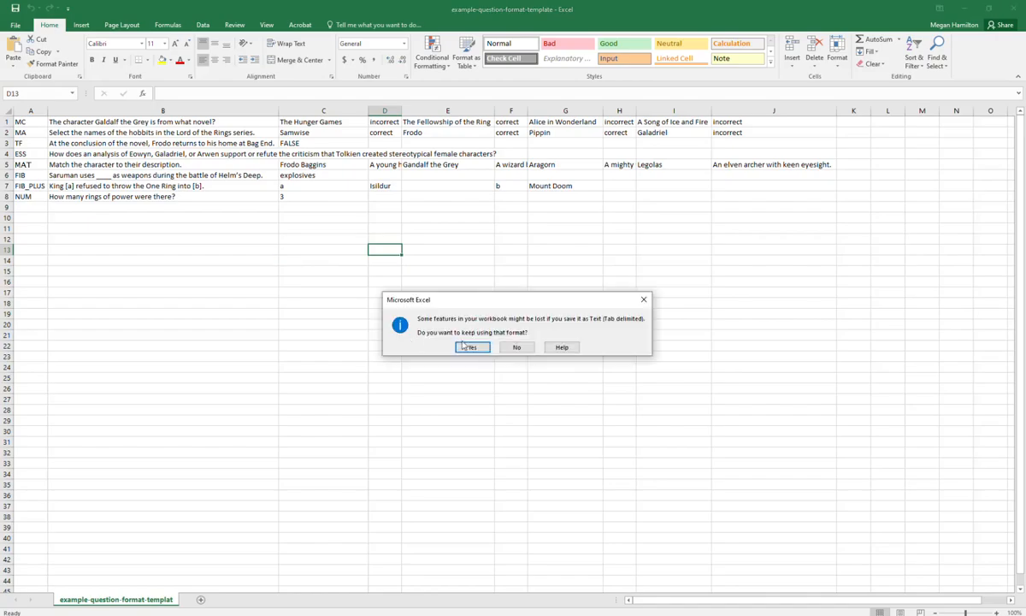
{"action": "left_click", "coordinate": [471, 345]}
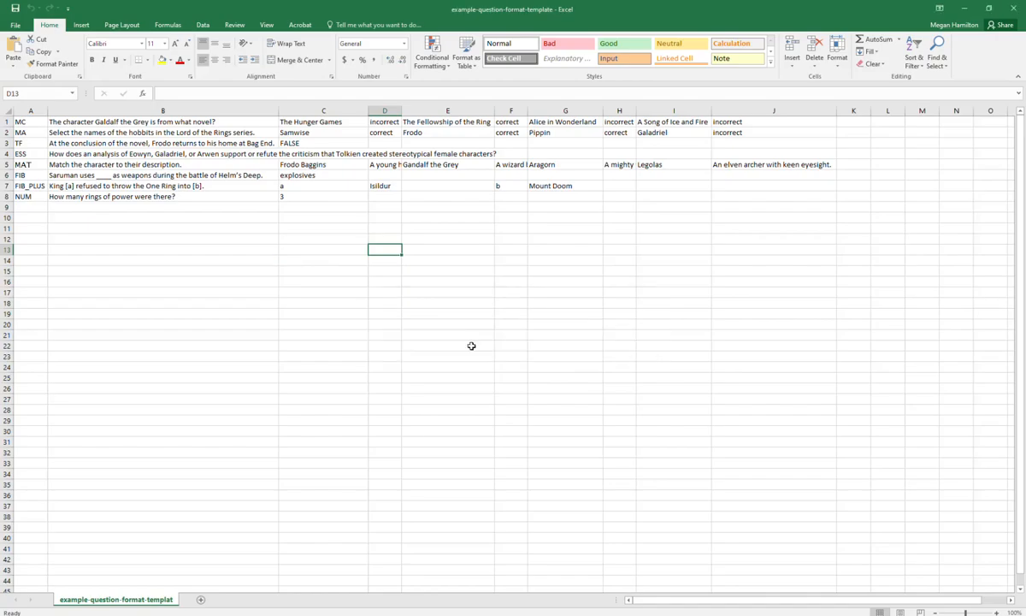
{"action": "left_click", "coordinate": [1014, 9]}
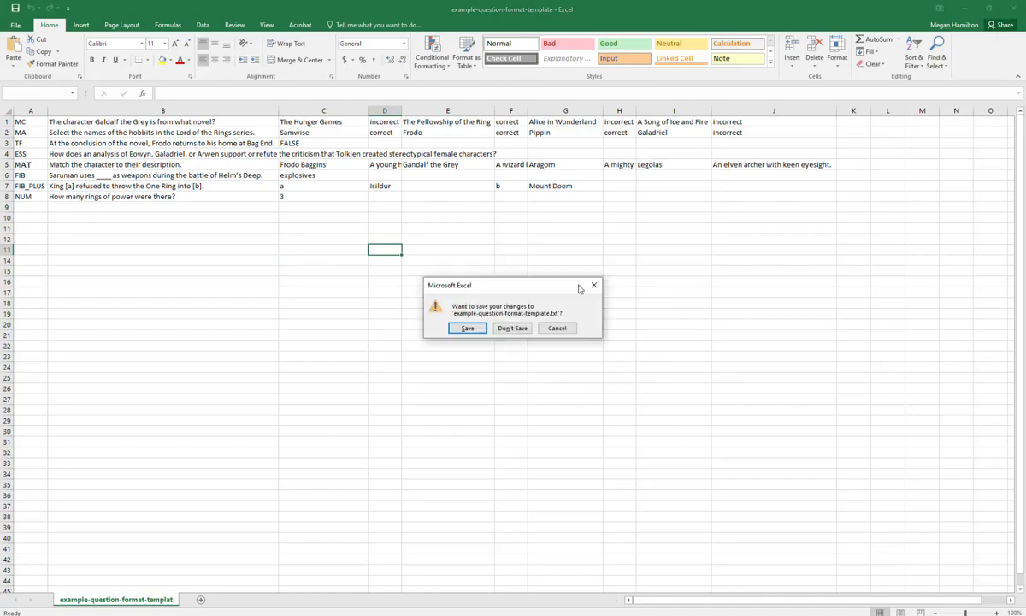
{"action": "left_click", "coordinate": [518, 328]}
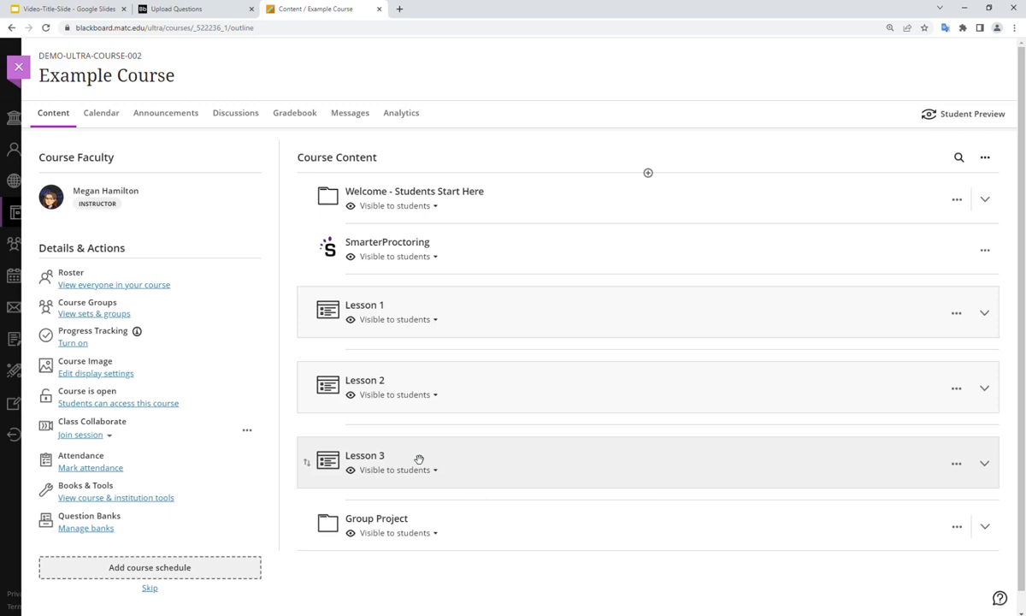
In the Blackboard Example Course, create a new test in Lesson 3 below the Career Essentials Assessment
{"action": "left_click", "coordinate": [374, 460]}
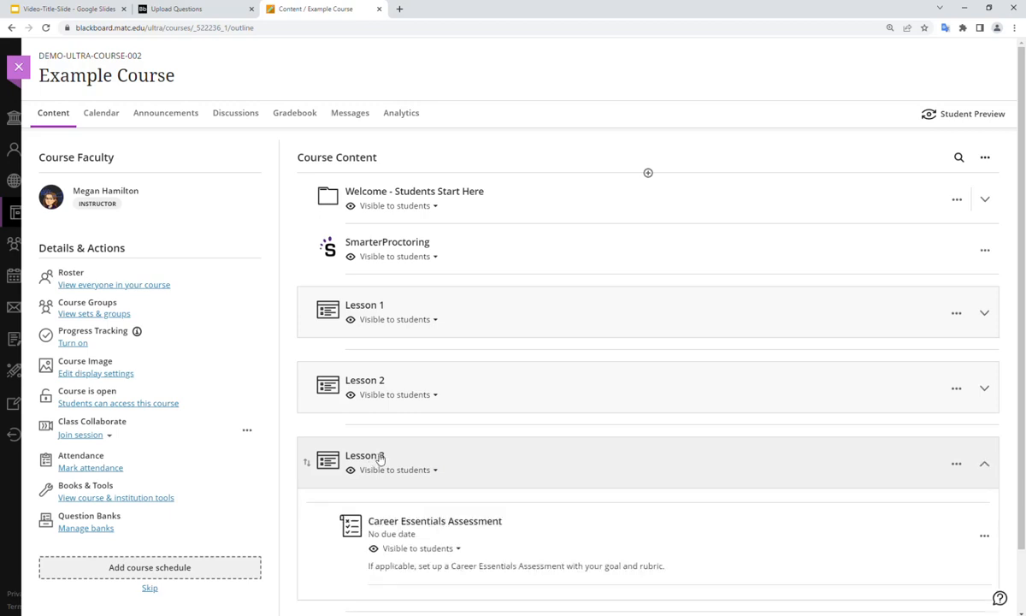
{"action": "scroll", "coordinate": [374, 456], "scroll_direction": "down", "scroll_amount": 1}
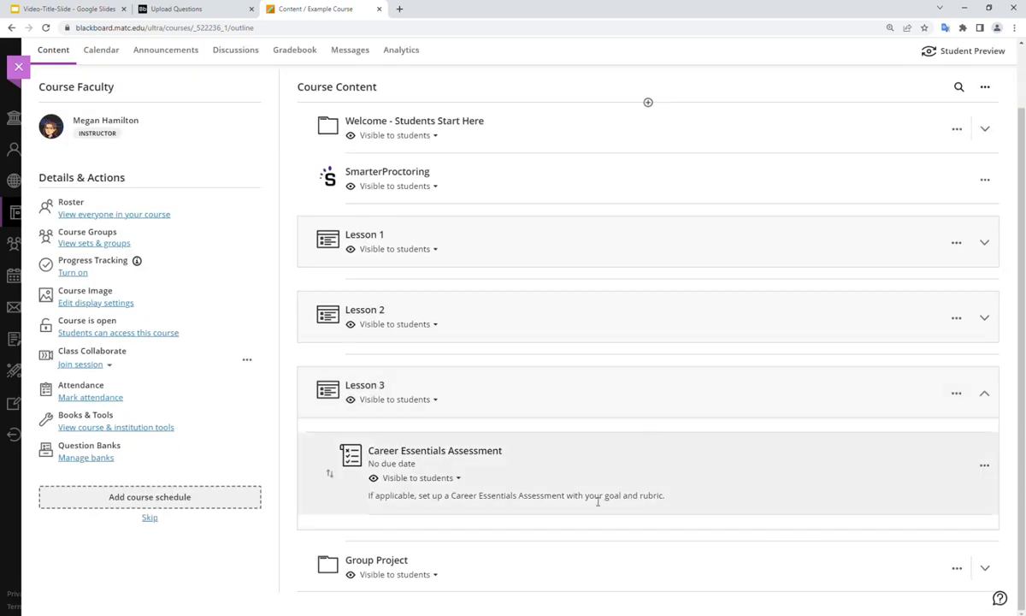
{"action": "left_click", "coordinate": [648, 515]}
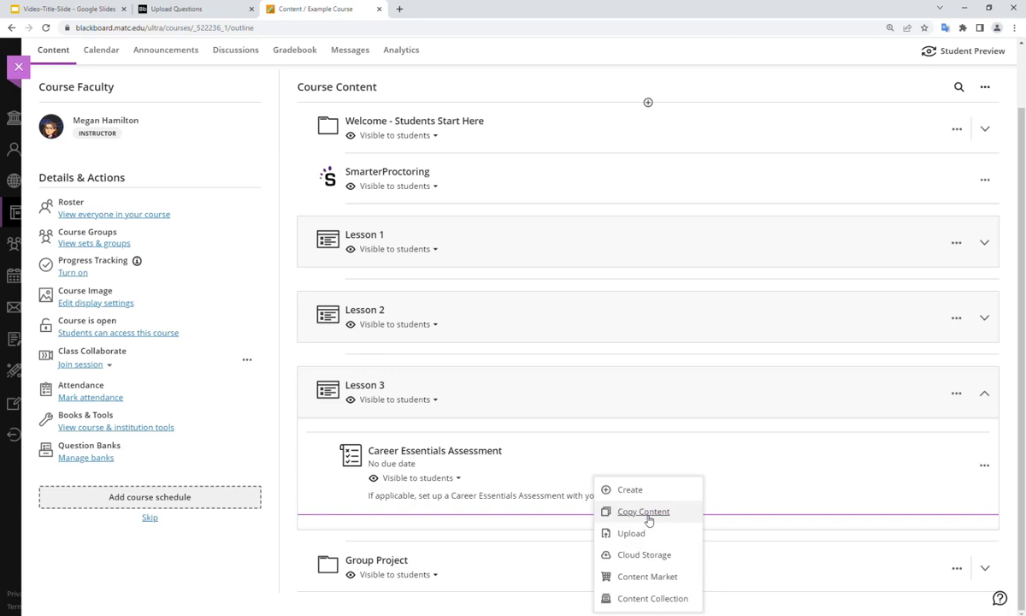
{"action": "left_click", "coordinate": [642, 496]}
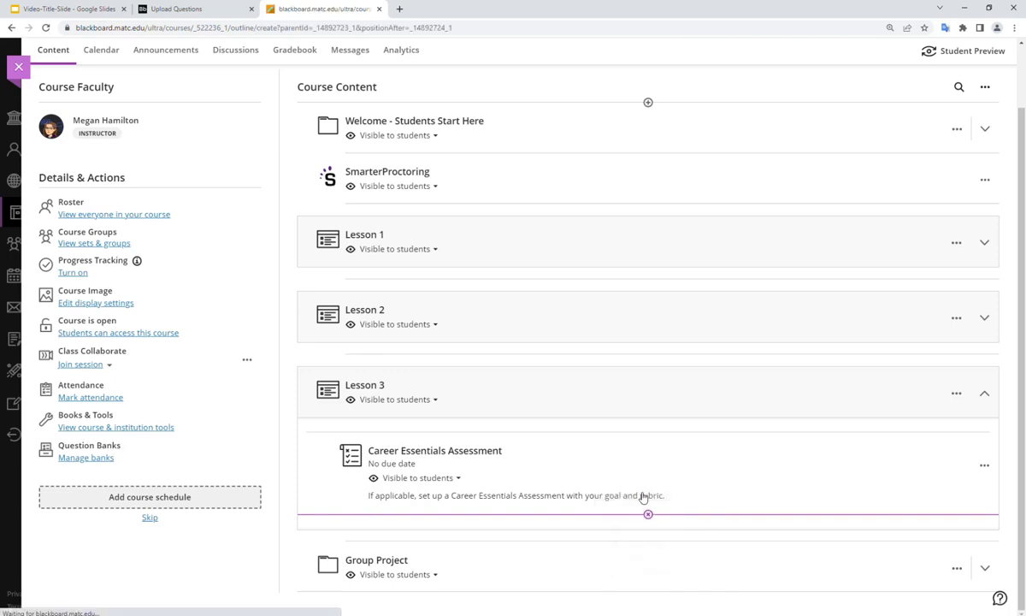
{"action": "left_click", "coordinate": [832, 390]}
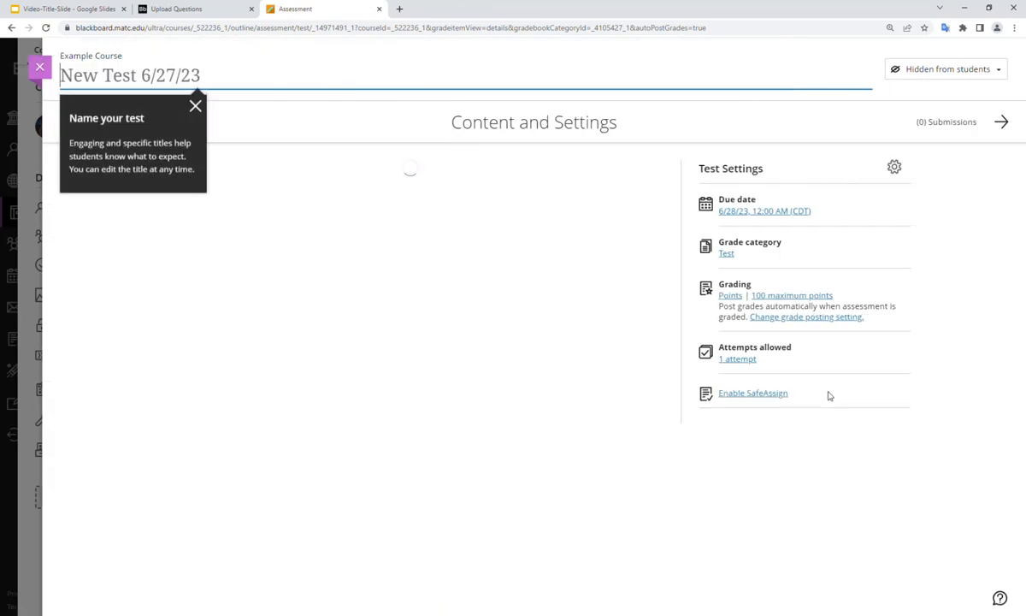
Name the new test Test 1
{"action": "left_click", "coordinate": [171, 75]}
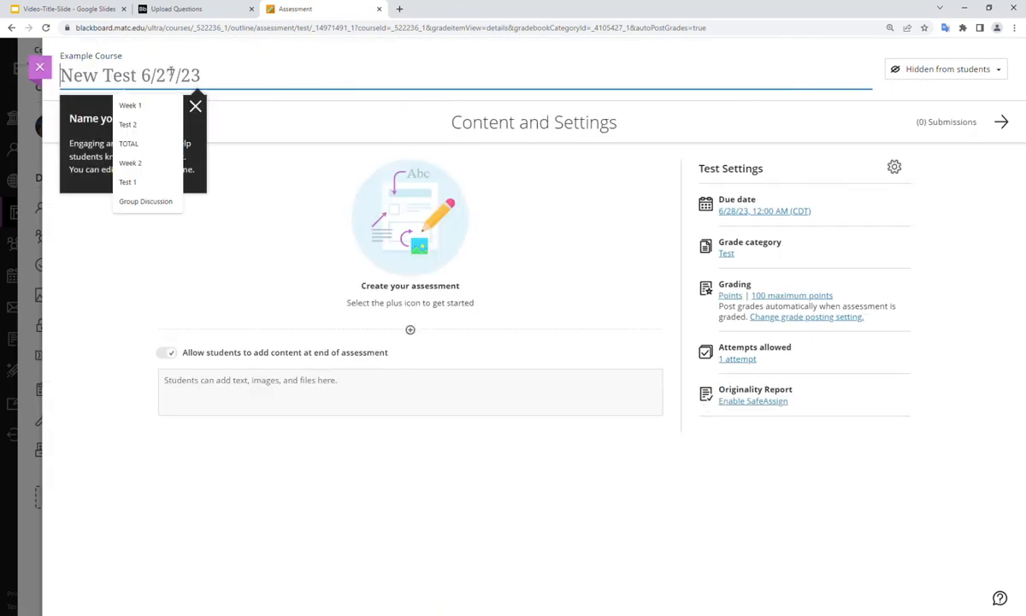
{"action": "type", "text": "Test 1"}
{"action": "left_click", "coordinate": [168, 205]}
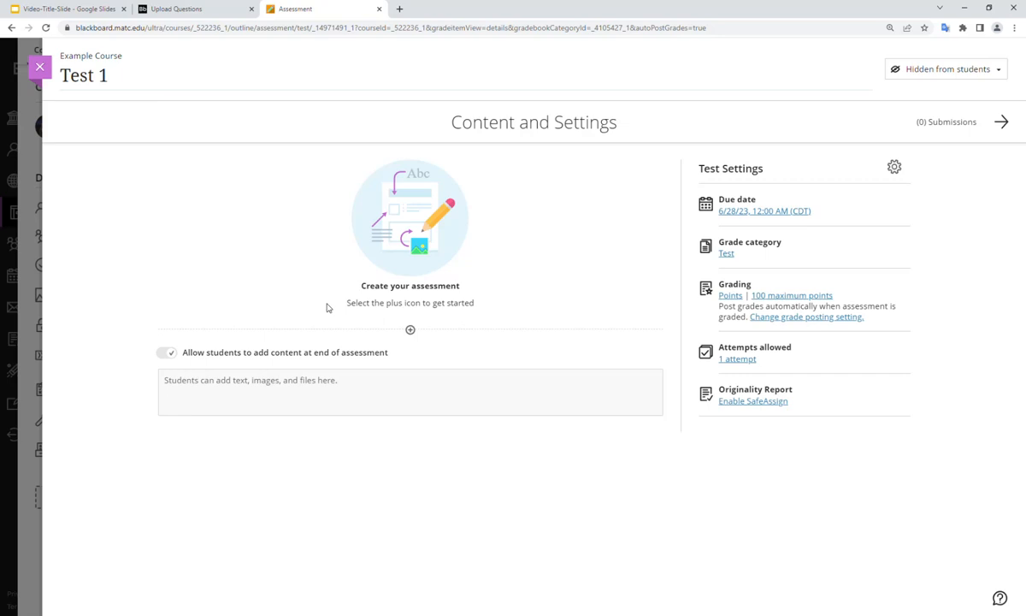
Upload the questions from the example-question-format-template text file on the Desktop into the test
{"action": "left_click", "coordinate": [410, 330]}
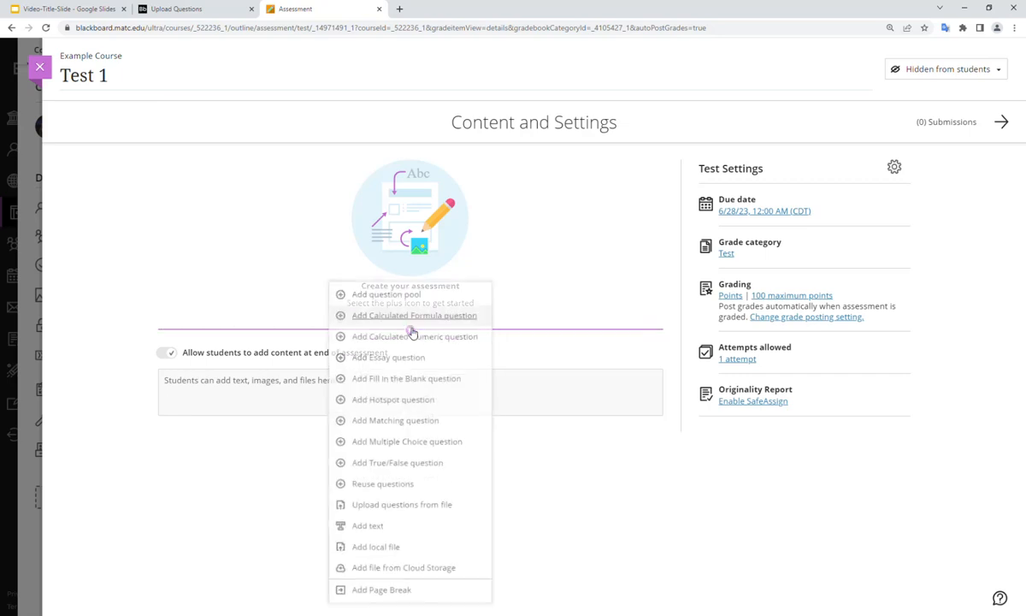
{"action": "left_click", "coordinate": [431, 512]}
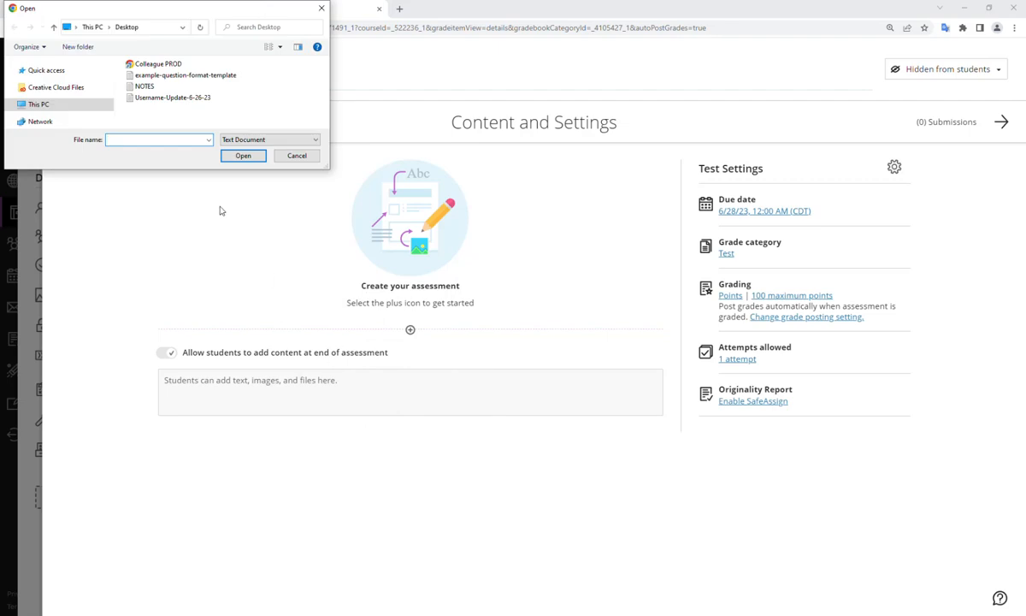
{"action": "left_click", "coordinate": [197, 76]}
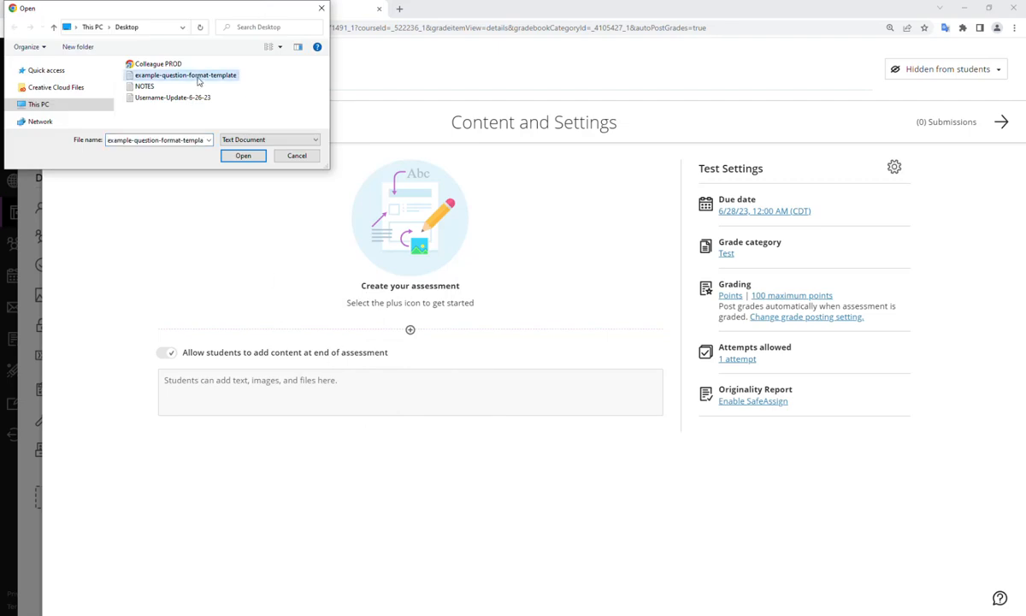
{"action": "left_click", "coordinate": [243, 157]}
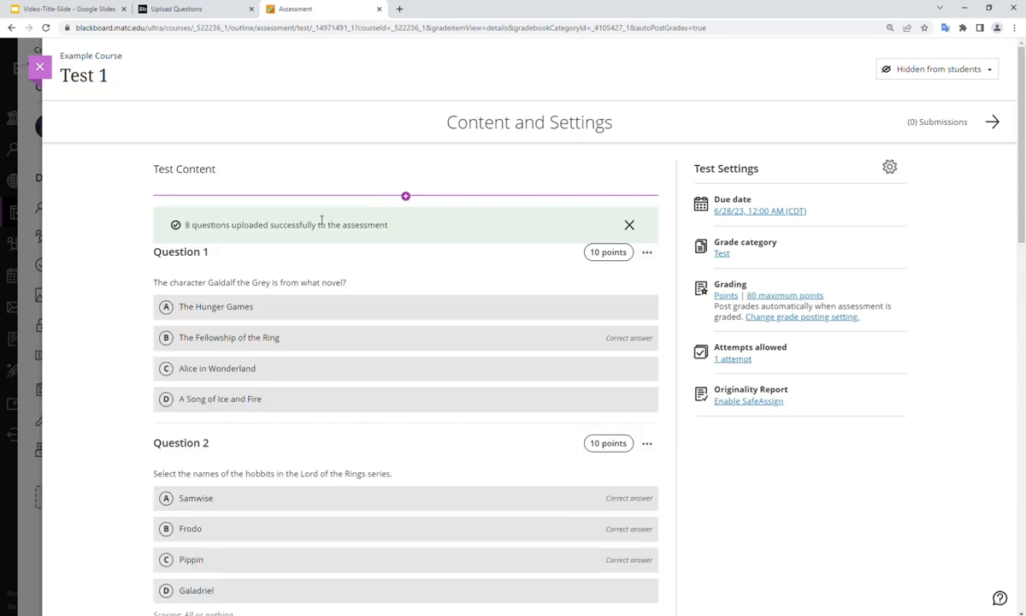
Review the uploaded questions 1 to 8, checking their wording, answer choices, matching pairs, blanks and correct answers
{"action": "scroll", "coordinate": [220, 256], "scroll_direction": "down", "scroll_amount": 2}
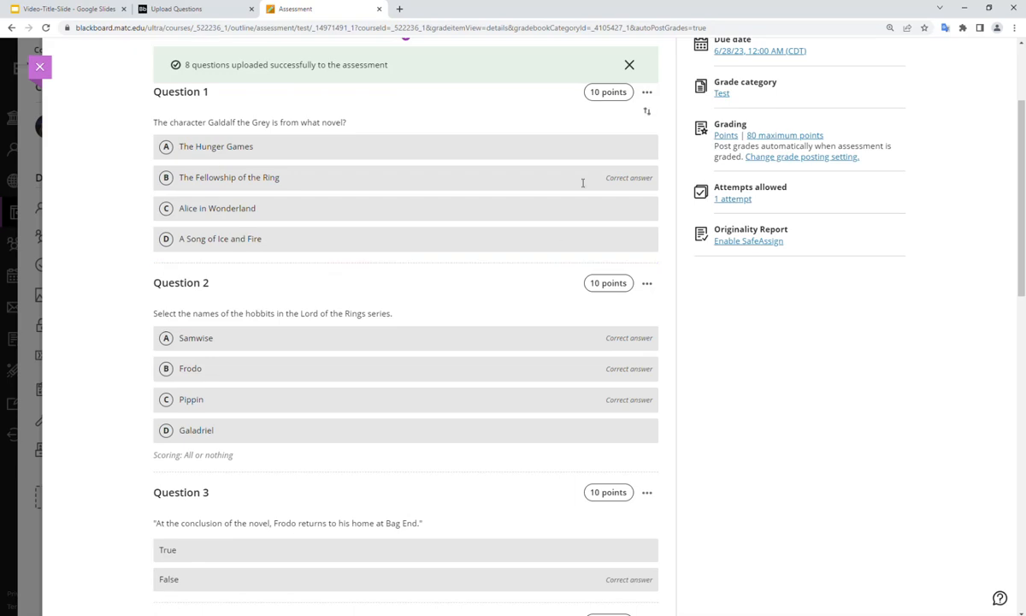
{"action": "scroll", "coordinate": [582, 182], "scroll_direction": "down", "scroll_amount": 1}
{"action": "scroll", "coordinate": [596, 353], "scroll_direction": "down", "scroll_amount": 3}
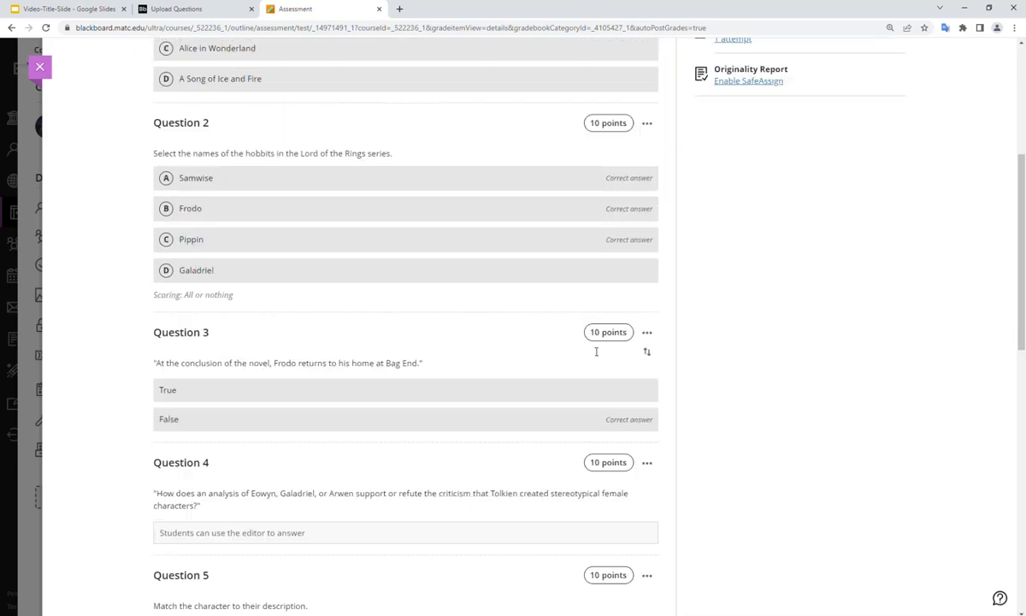
{"action": "scroll", "coordinate": [632, 369], "scroll_direction": "down", "scroll_amount": 2}
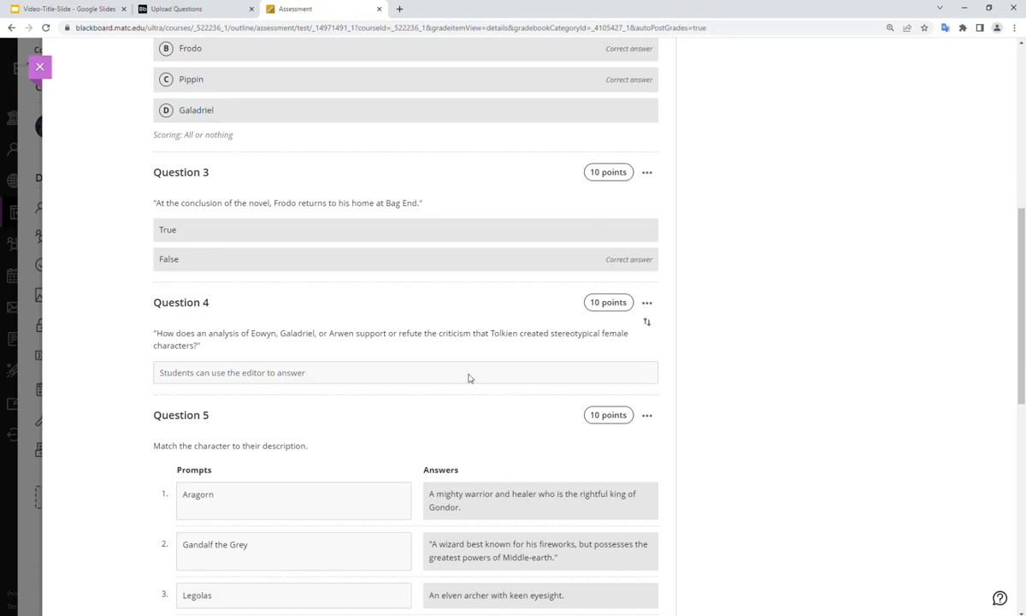
{"action": "scroll", "coordinate": [469, 378], "scroll_direction": "down", "scroll_amount": 3}
{"action": "scroll", "coordinate": [266, 377], "scroll_direction": "down", "scroll_amount": 1}
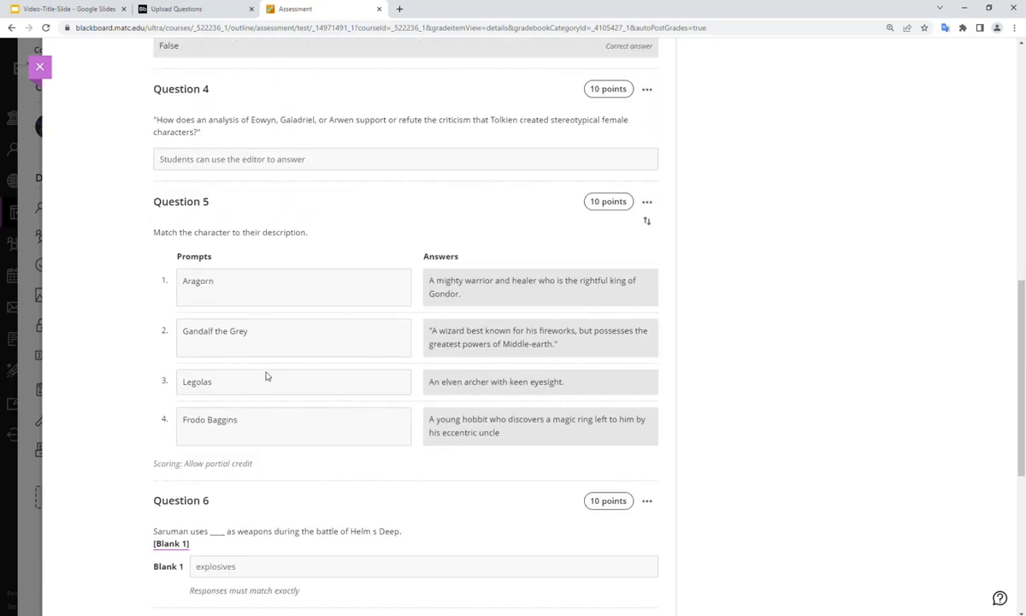
{"action": "scroll", "coordinate": [266, 376], "scroll_direction": "down", "scroll_amount": 3}
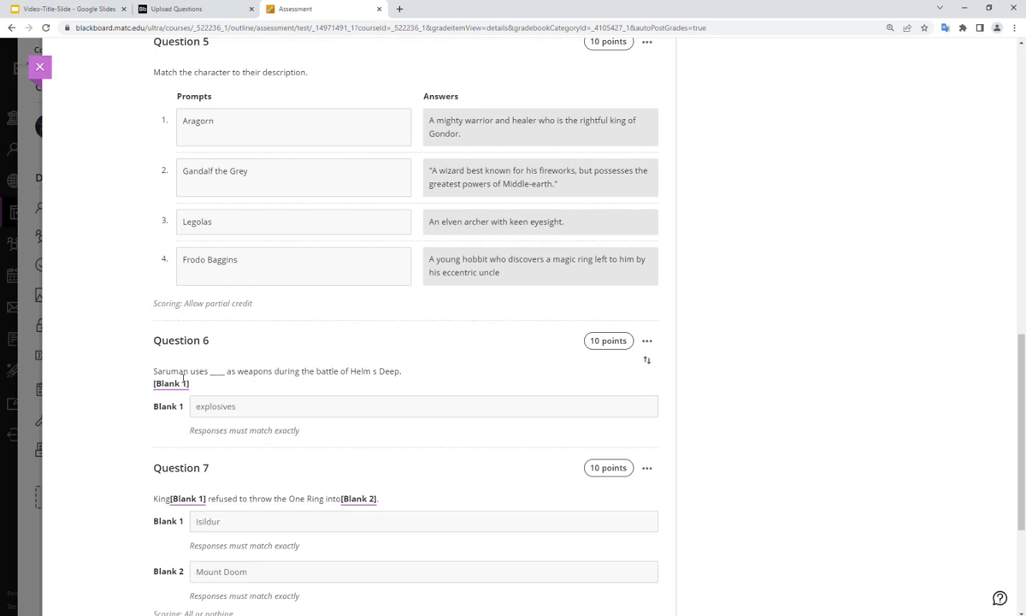
{"action": "scroll", "coordinate": [248, 411], "scroll_direction": "down", "scroll_amount": 3}
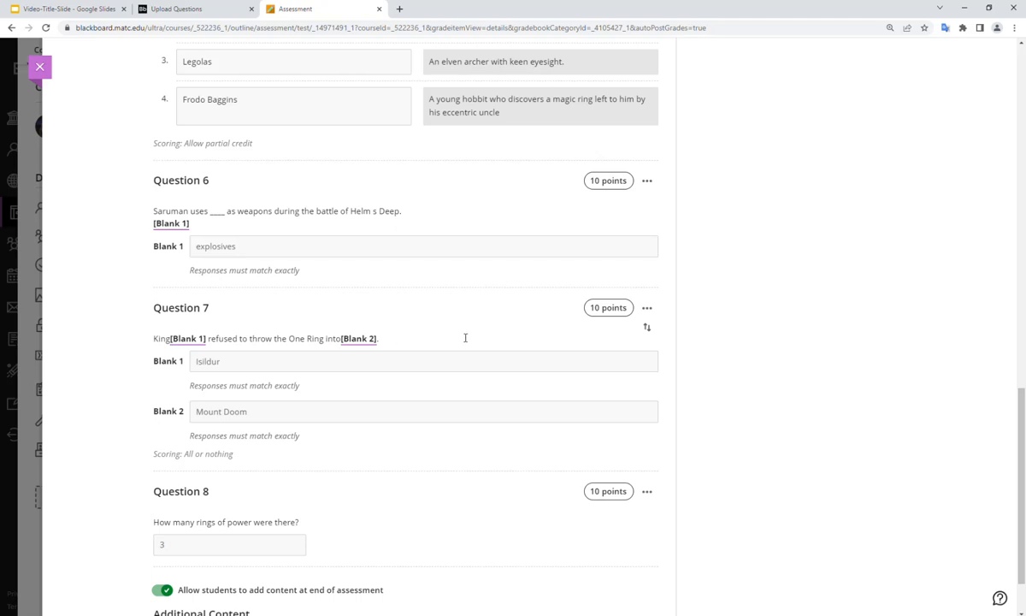
Edit question 7's text to add a space before each bracketed answer, [Isildur] and [Mount Doom]
{"action": "left_click", "coordinate": [648, 309]}
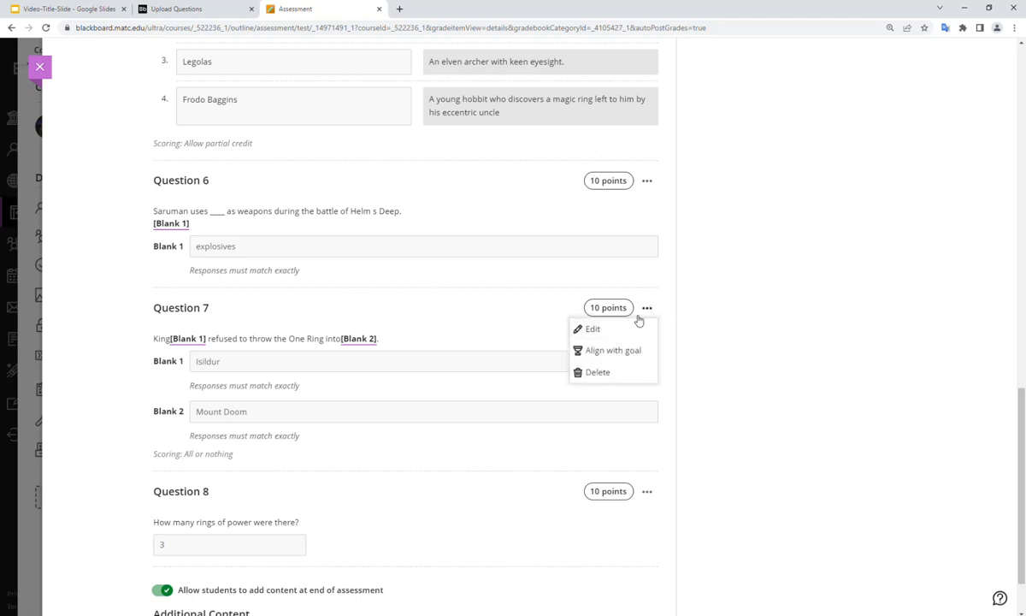
{"action": "left_click", "coordinate": [598, 329]}
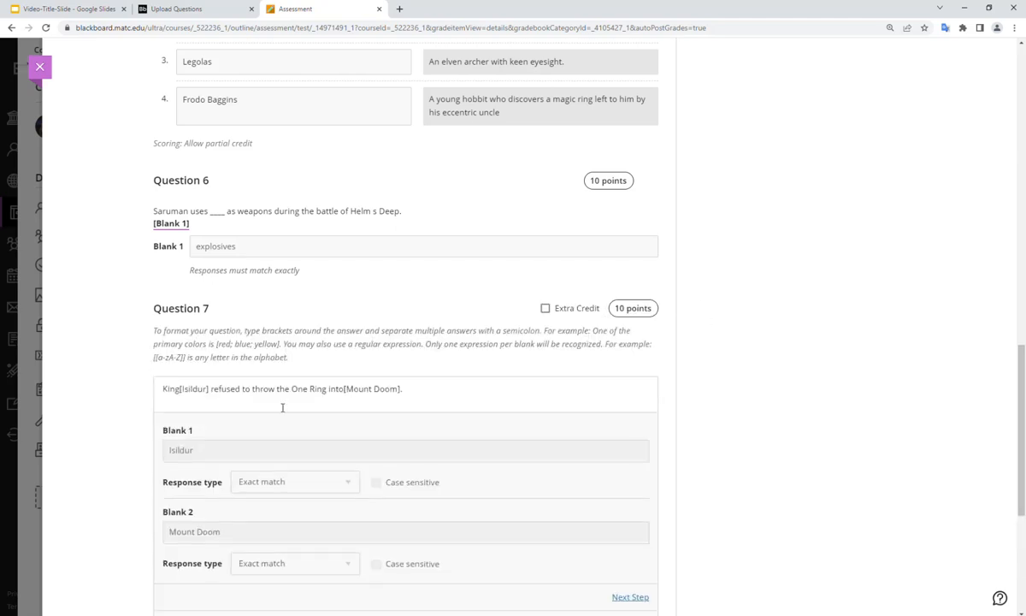
{"action": "left_click", "coordinate": [179, 387]}
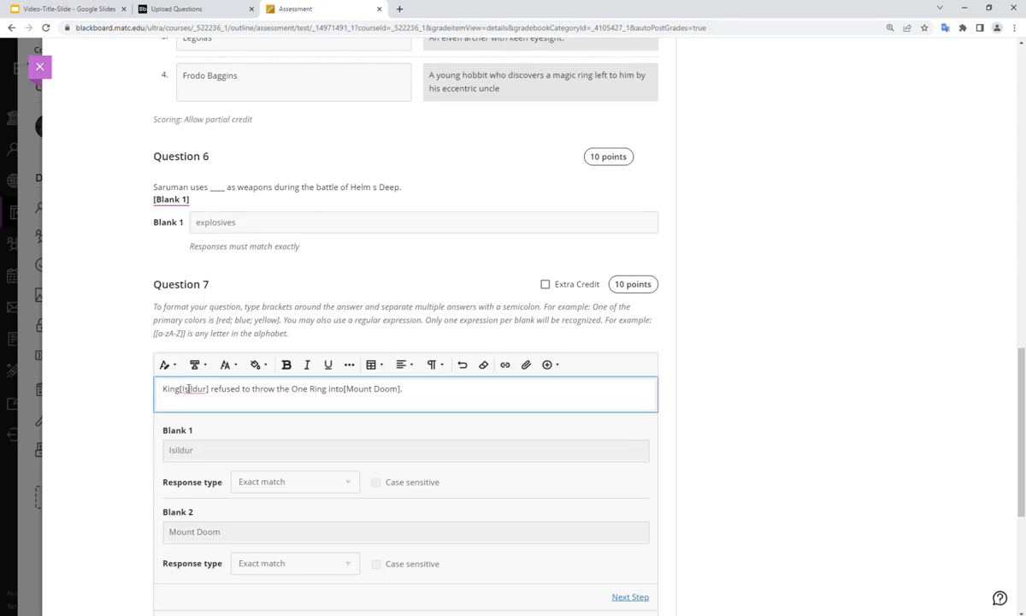
{"action": "left_click", "coordinate": [347, 388]}
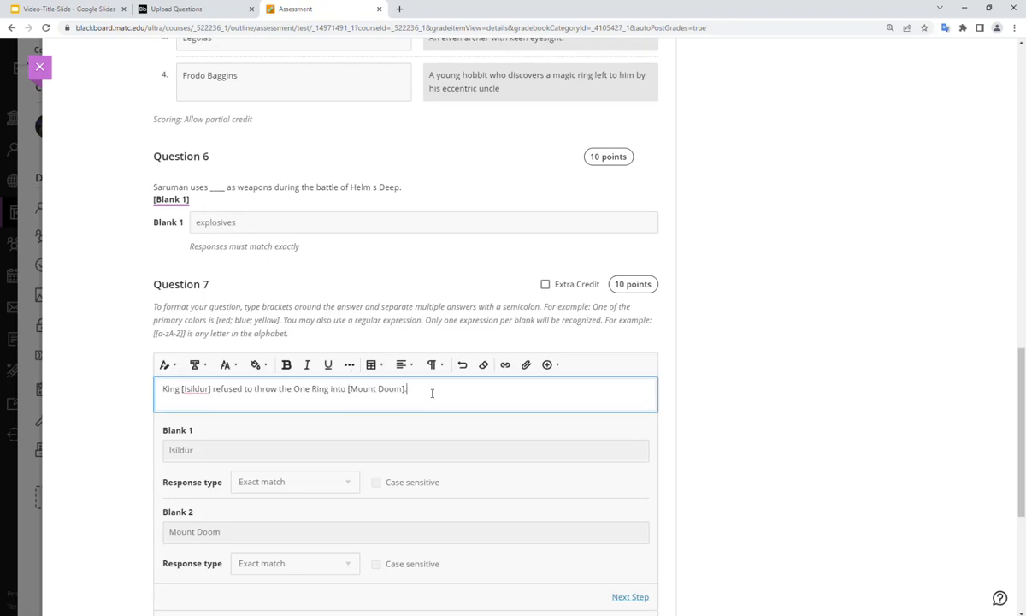
Continue to question 7's answer settings and set its scoring option to Allow partial credit
{"action": "scroll", "coordinate": [614, 434], "scroll_direction": "down", "scroll_amount": 2}
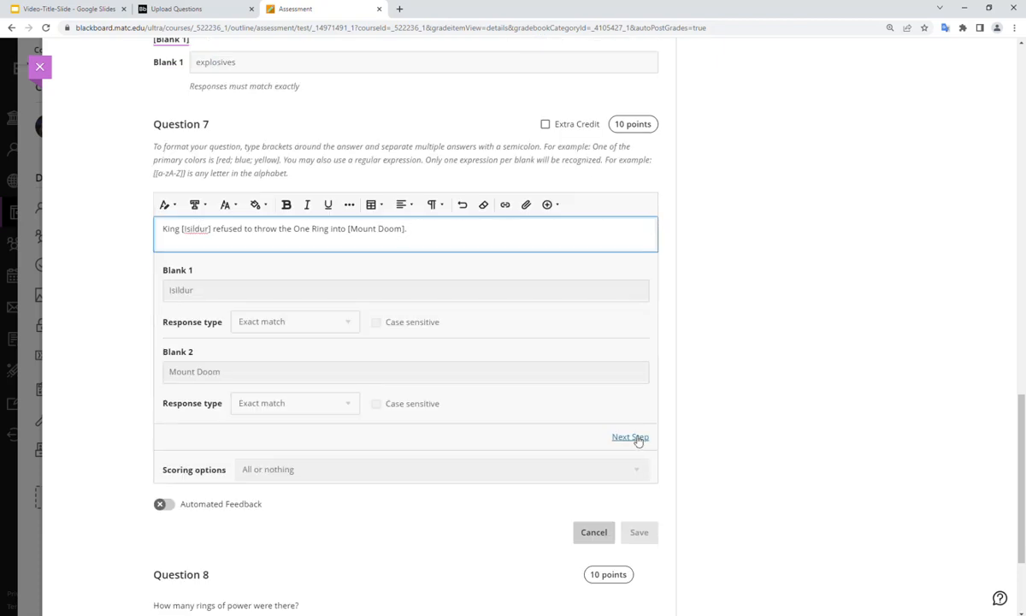
{"action": "left_click", "coordinate": [633, 437]}
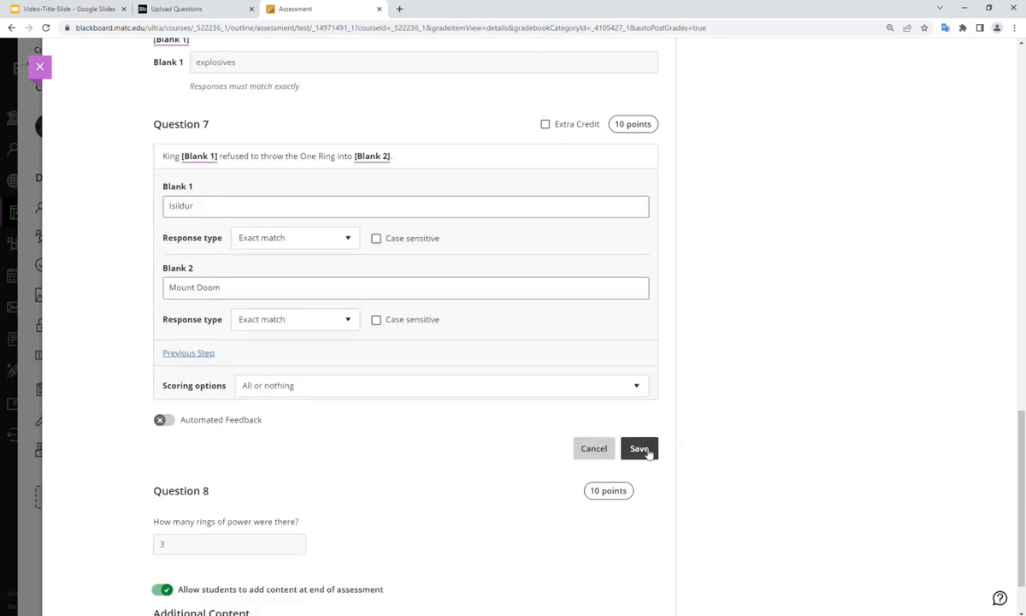
{"action": "left_click", "coordinate": [414, 390]}
{"action": "left_click", "coordinate": [297, 437]}
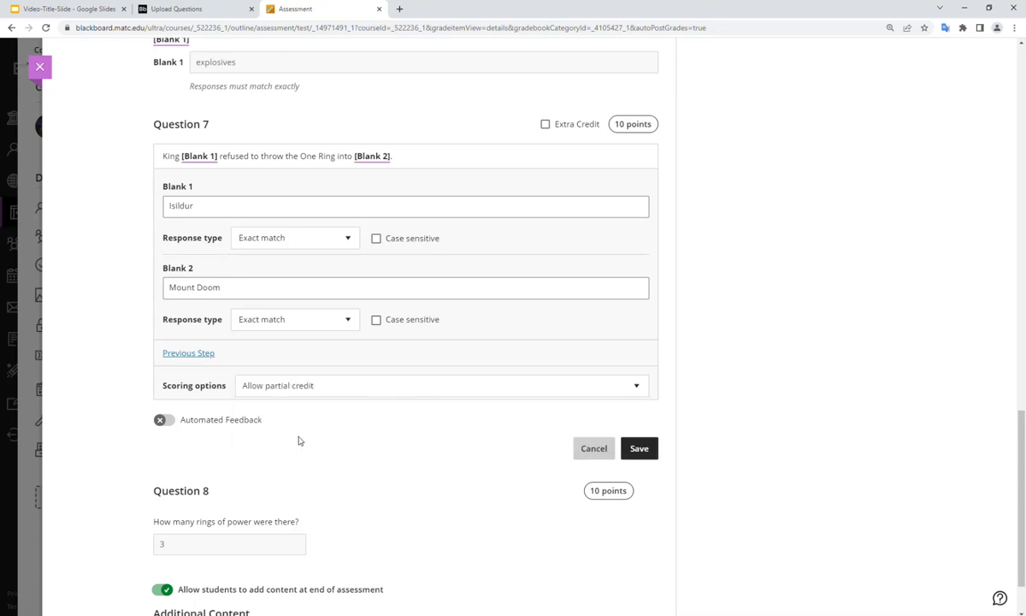
Save the edited question 7 with its corrected blanks and scoring option
{"action": "left_click", "coordinate": [654, 448]}
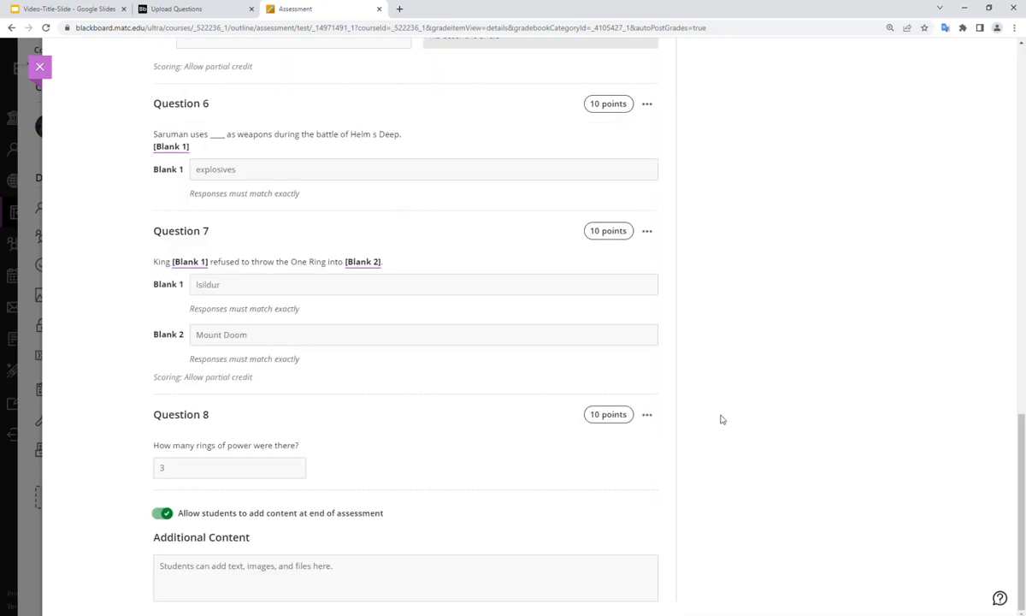
{"action": "scroll", "coordinate": [741, 419], "scroll_direction": "up", "scroll_amount": 2}
{"action": "scroll", "coordinate": [741, 420], "scroll_direction": "up", "scroll_amount": 15}
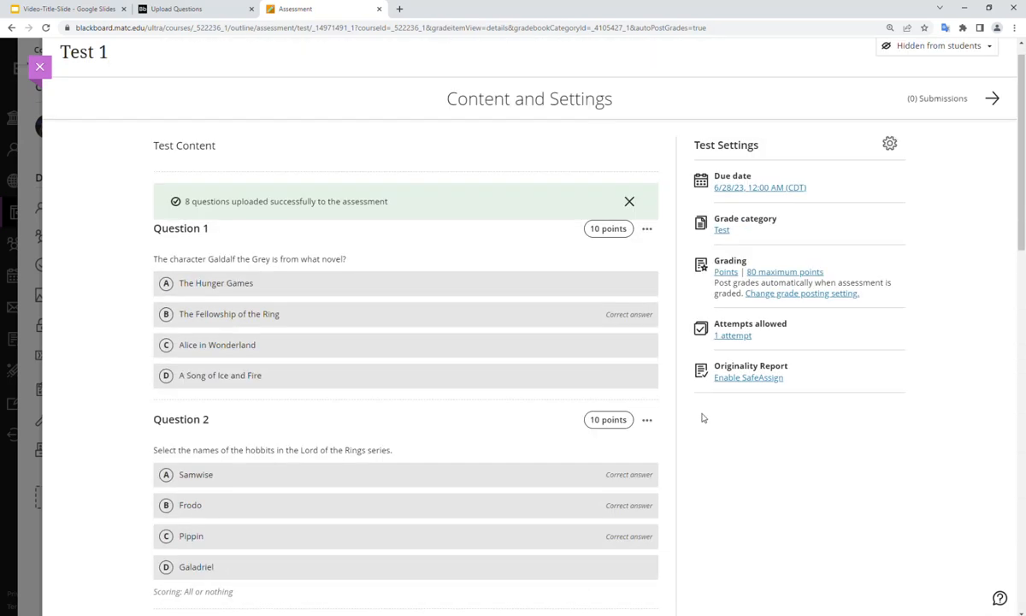
Open essay question 4 for editing, inspect its example of a correct response field, and cancel without making changes
{"action": "scroll", "coordinate": [744, 459], "scroll_direction": "down", "scroll_amount": 1}
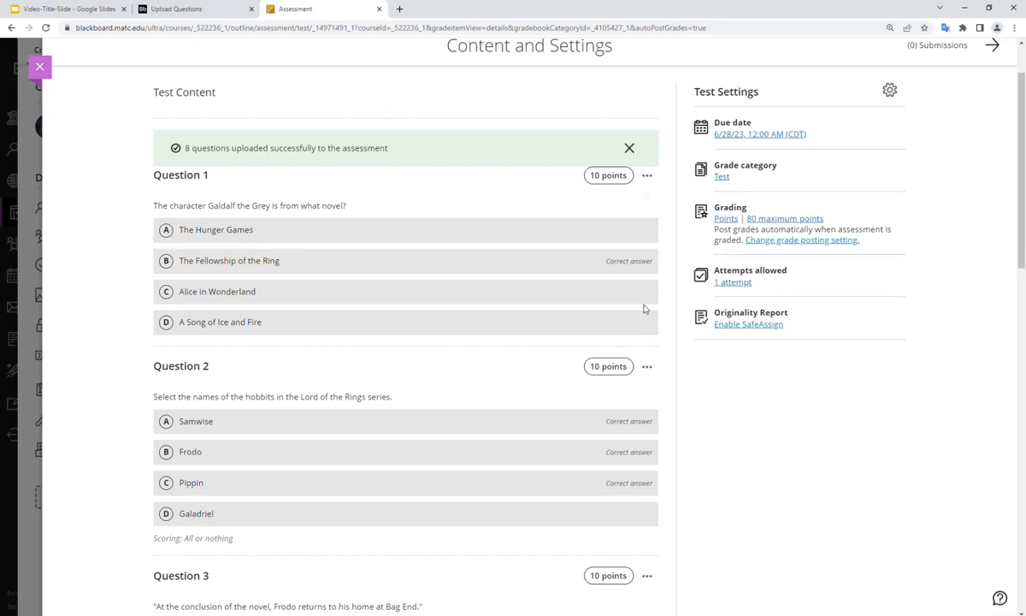
{"action": "scroll", "coordinate": [629, 388], "scroll_direction": "down", "scroll_amount": 6}
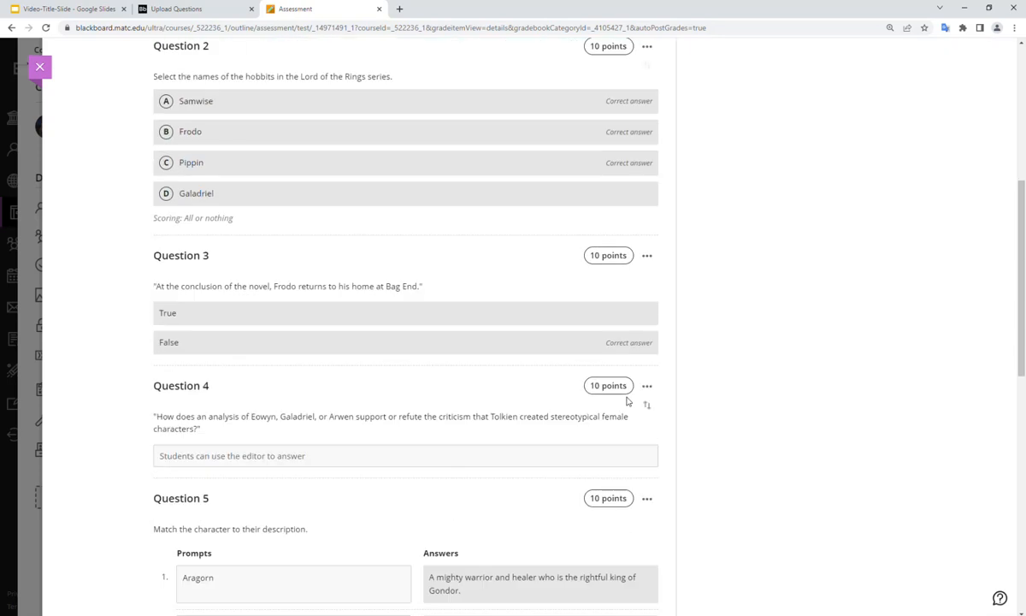
{"action": "scroll", "coordinate": [627, 402], "scroll_direction": "up", "scroll_amount": 1}
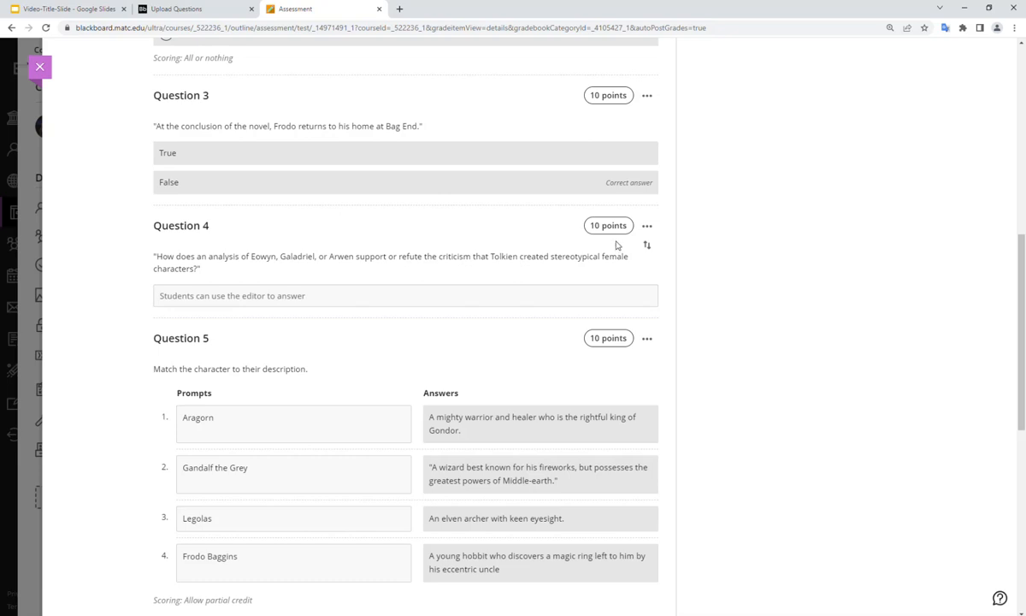
{"action": "left_click", "coordinate": [646, 226]}
{"action": "left_click", "coordinate": [637, 246]}
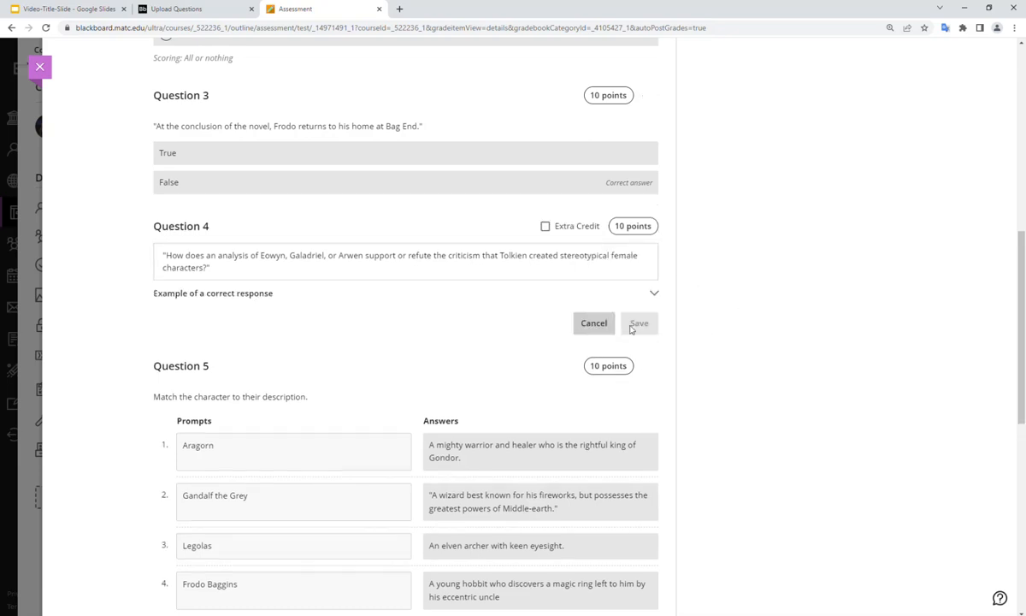
{"action": "left_click", "coordinate": [296, 295]}
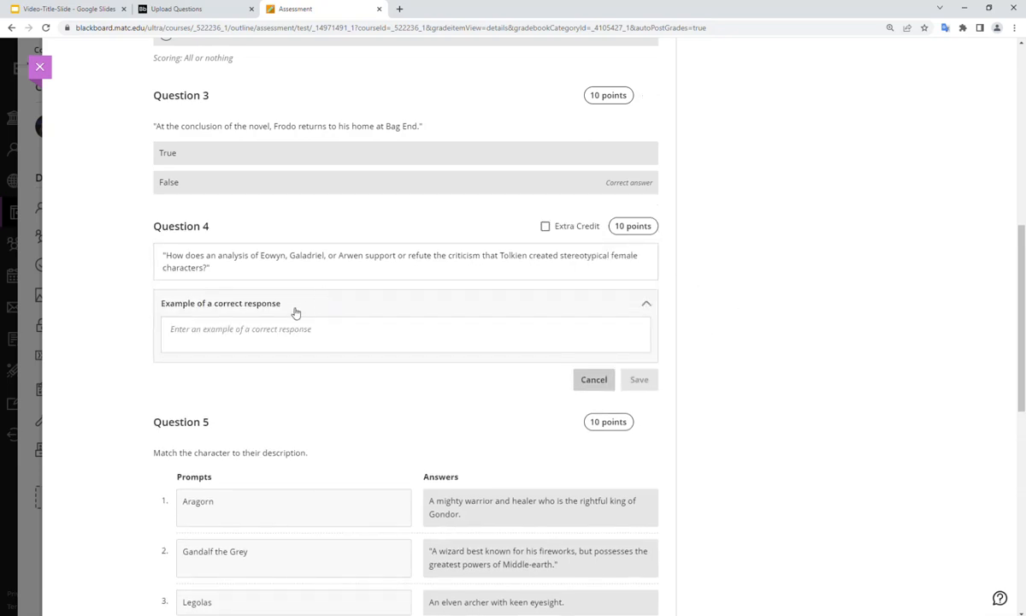
{"action": "left_click", "coordinate": [254, 333]}
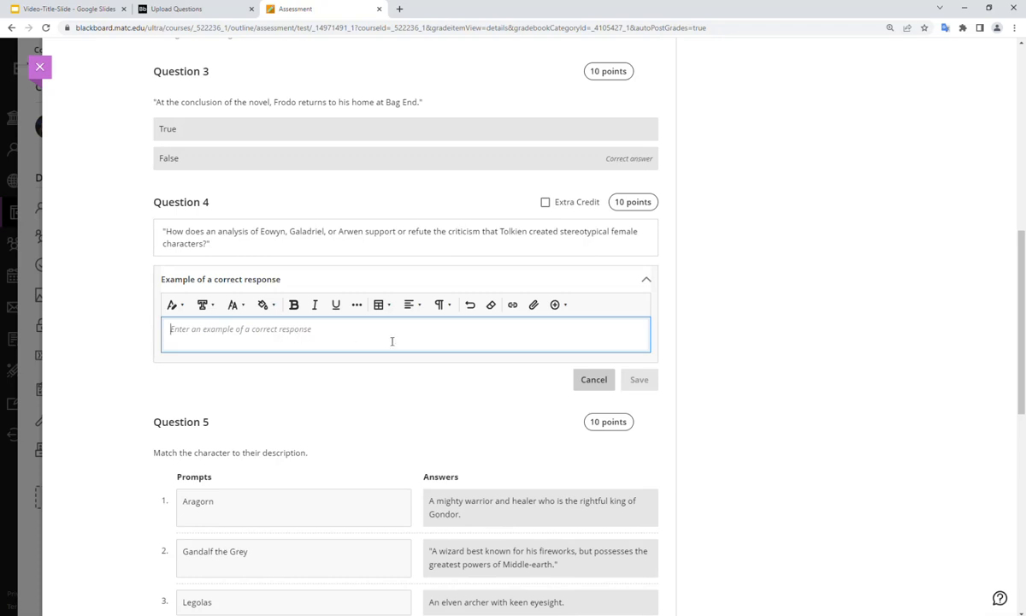
{"action": "left_click", "coordinate": [592, 379]}
{"action": "scroll", "coordinate": [733, 359], "scroll_direction": "down", "scroll_amount": 3}
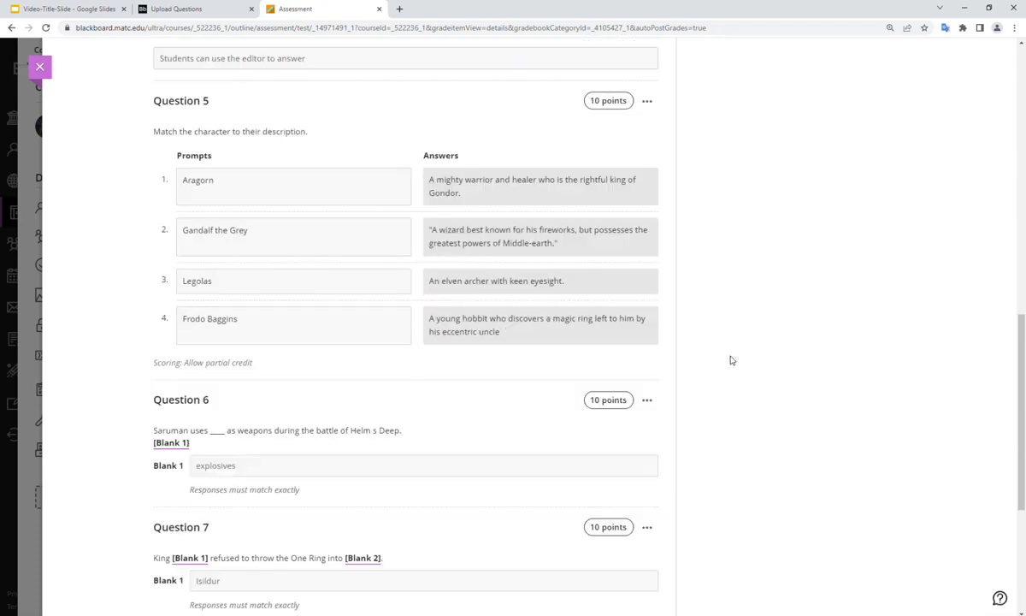
{"action": "scroll", "coordinate": [731, 360], "scroll_direction": "down", "scroll_amount": 4}
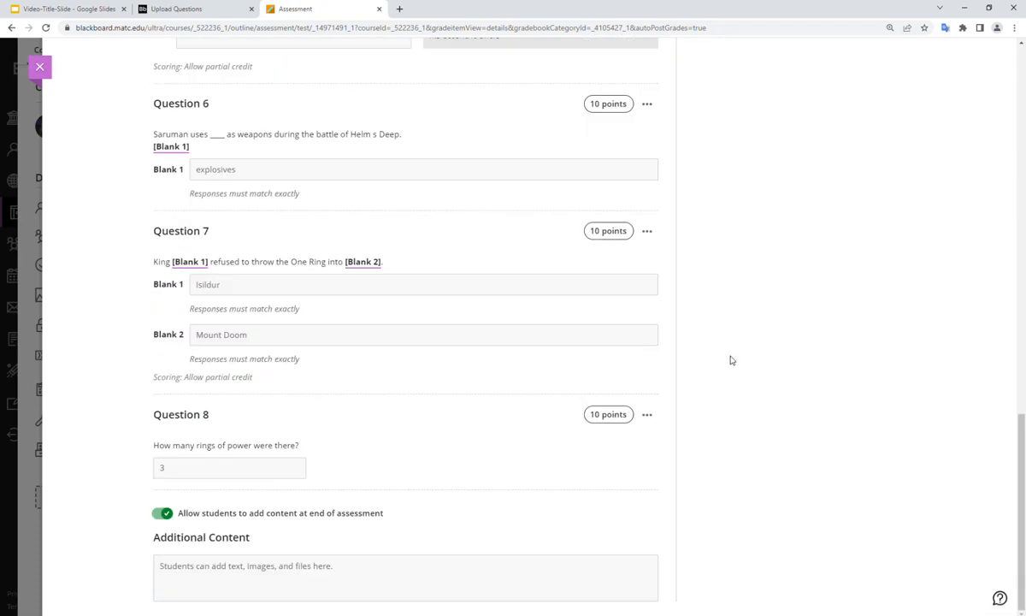
{"action": "scroll", "coordinate": [731, 360], "scroll_direction": "up", "scroll_amount": 15}
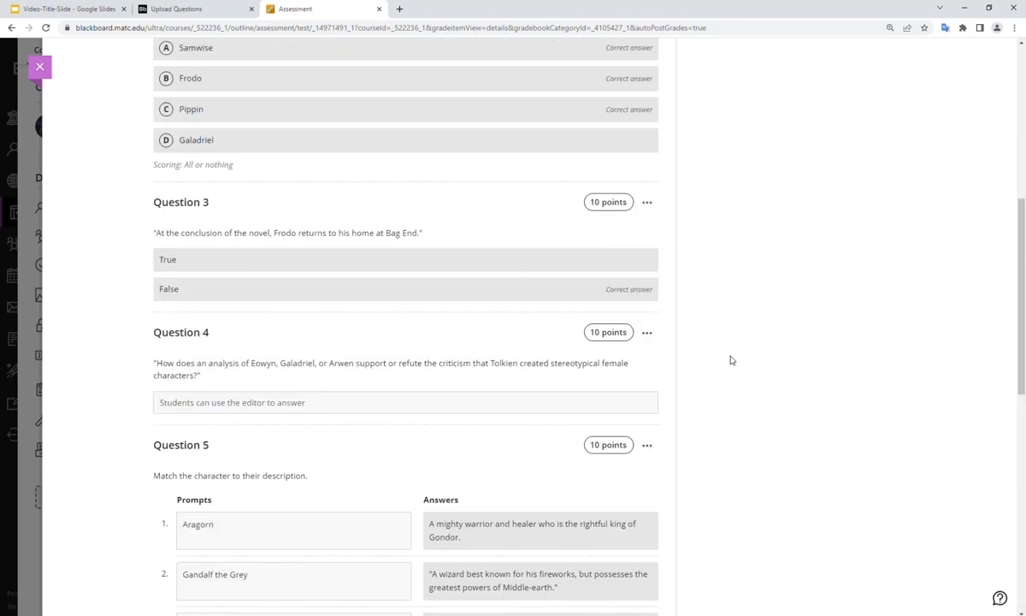